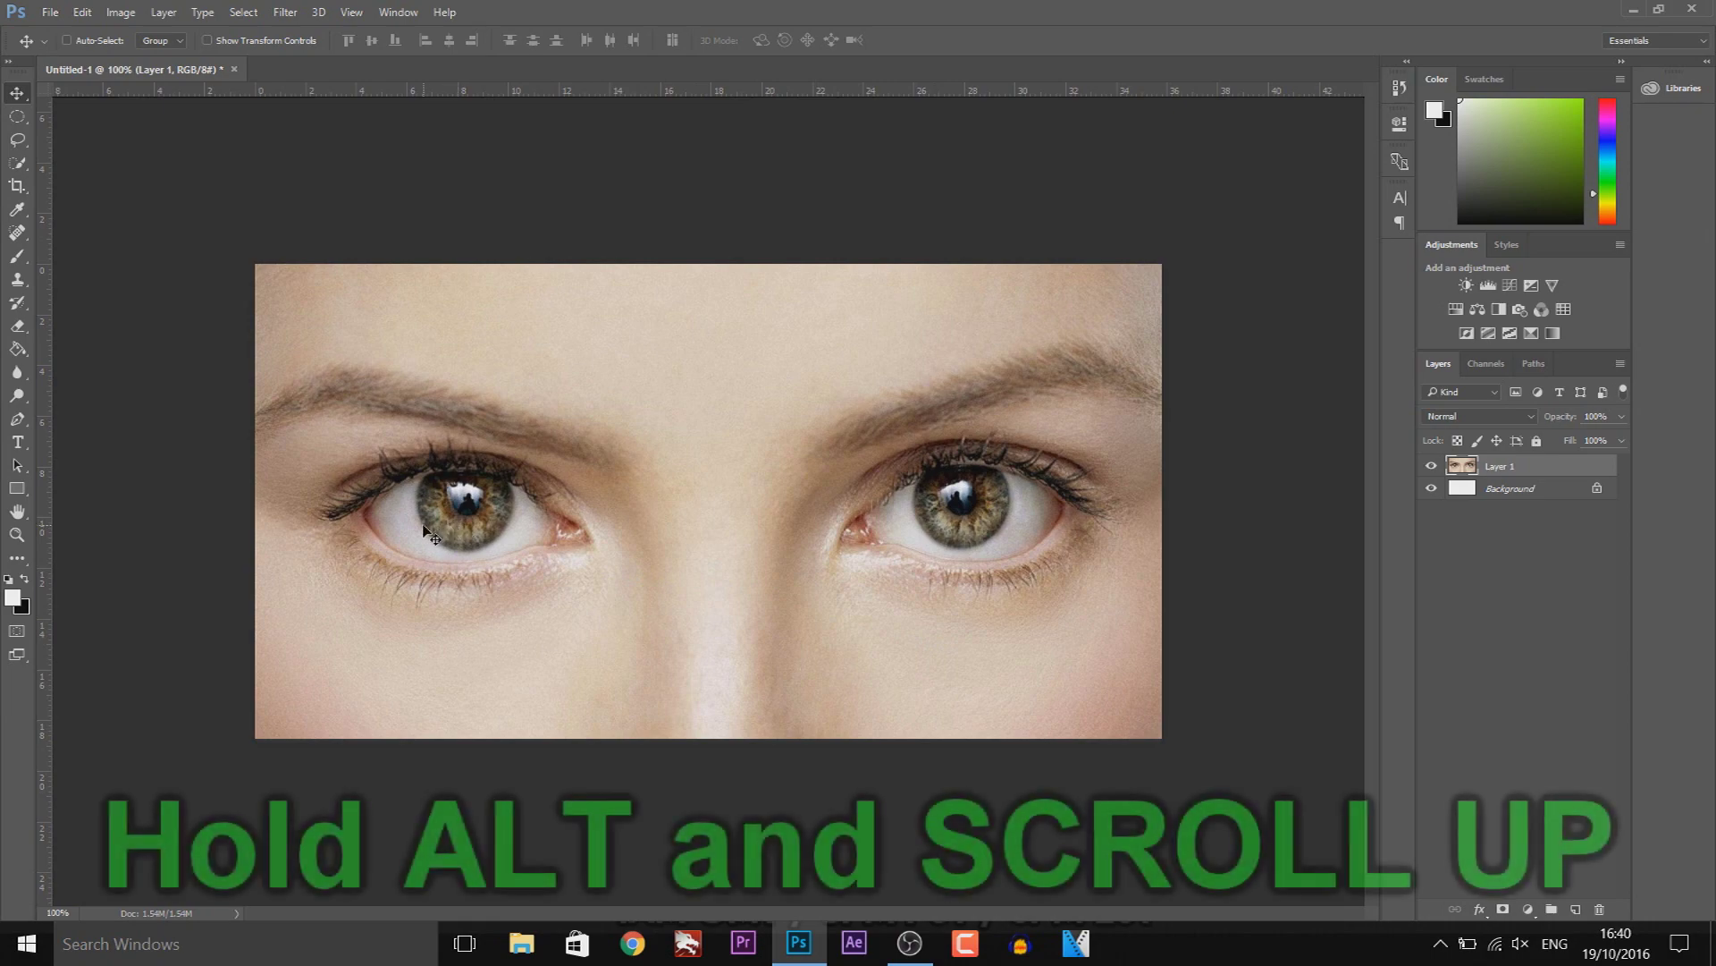
Zoom to 505% on the left eye and switch to the freehand Lasso Tool
key(alt)
scroll(423, 529, up, 3)
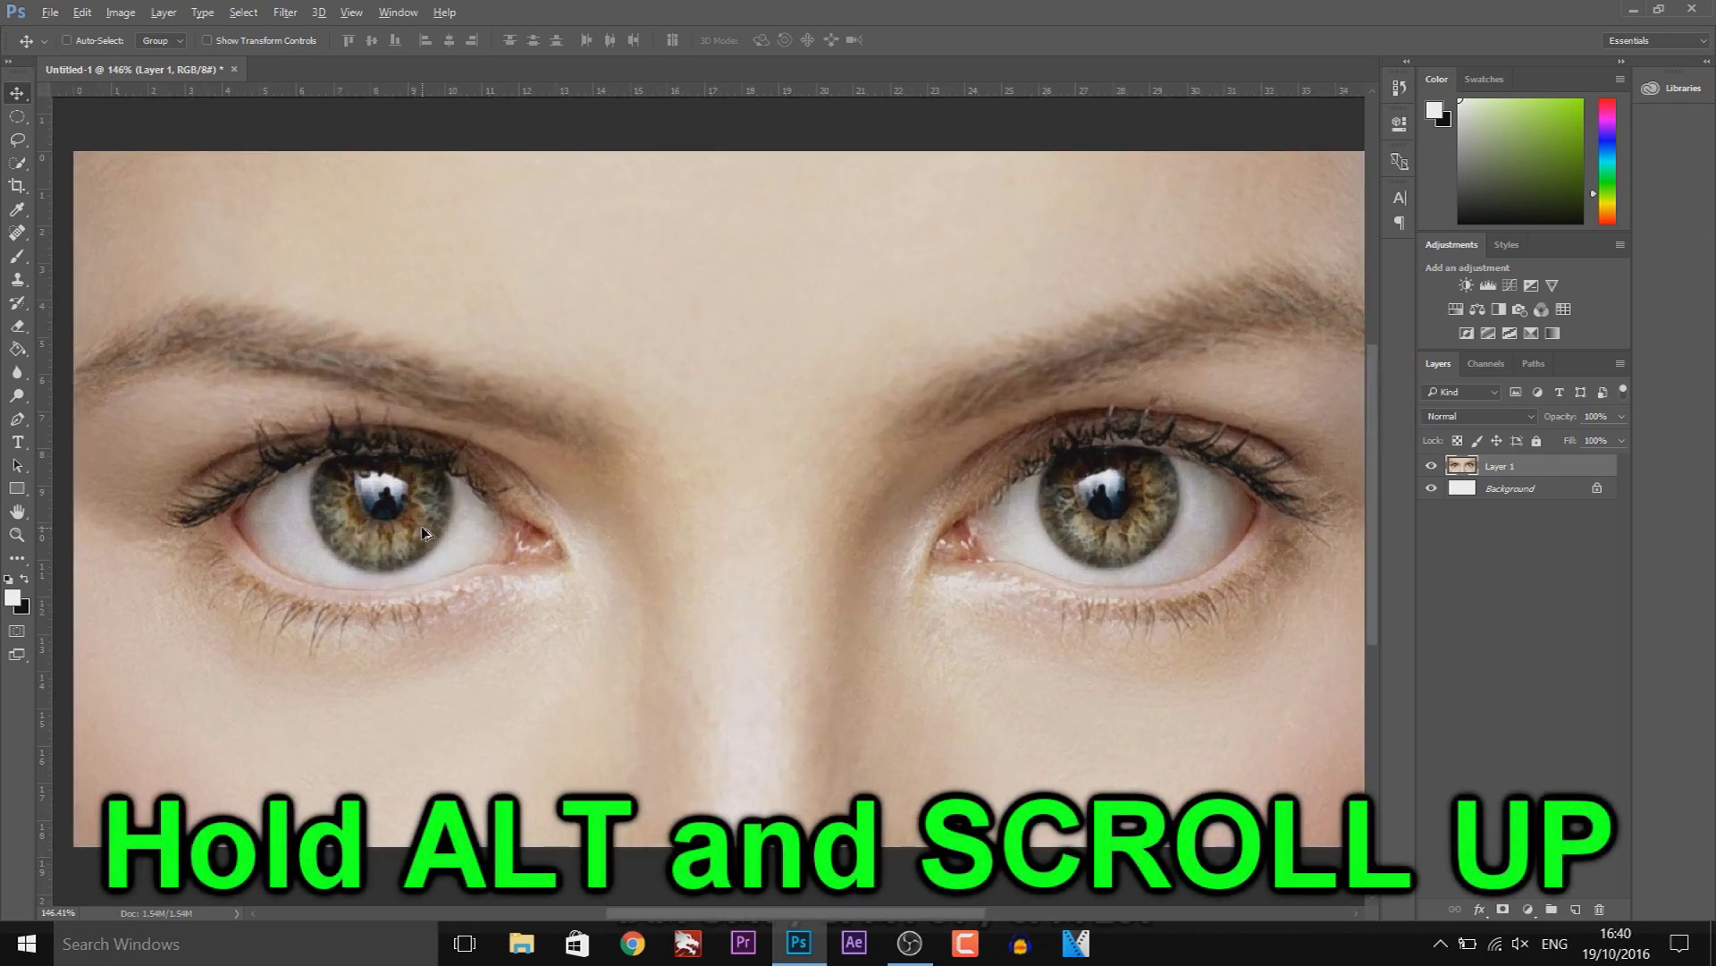
scroll(421, 526, up, 2)
scroll(402, 529, up, 2)
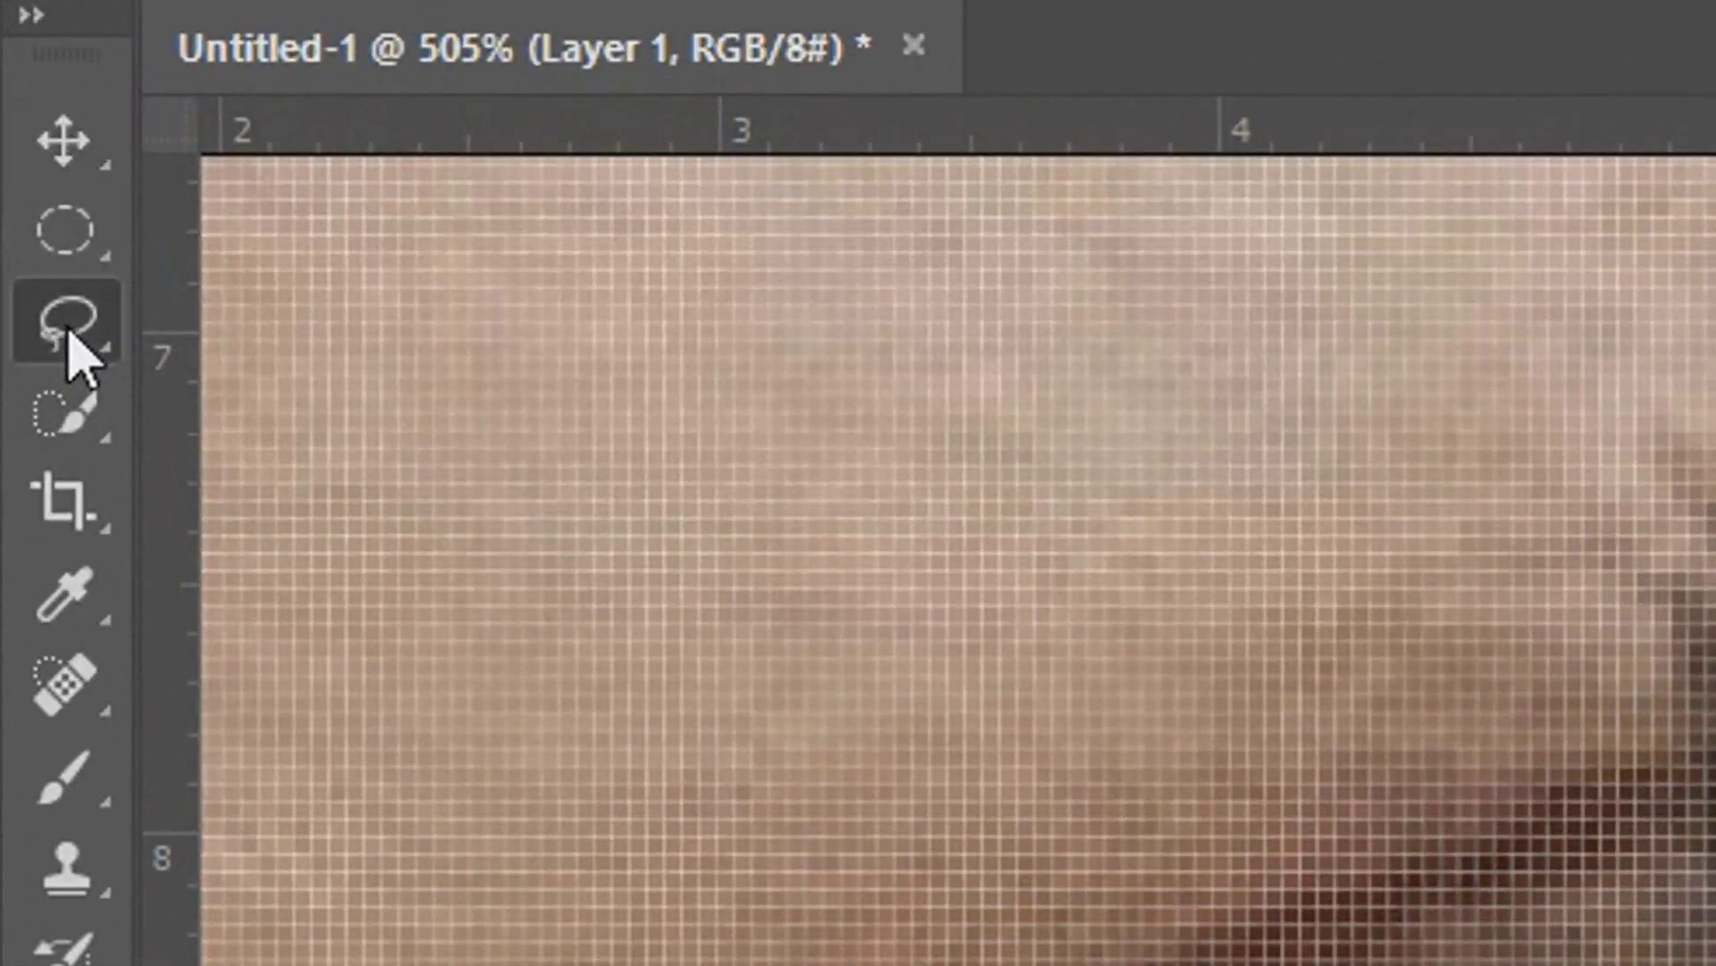
right_click(49, 258)
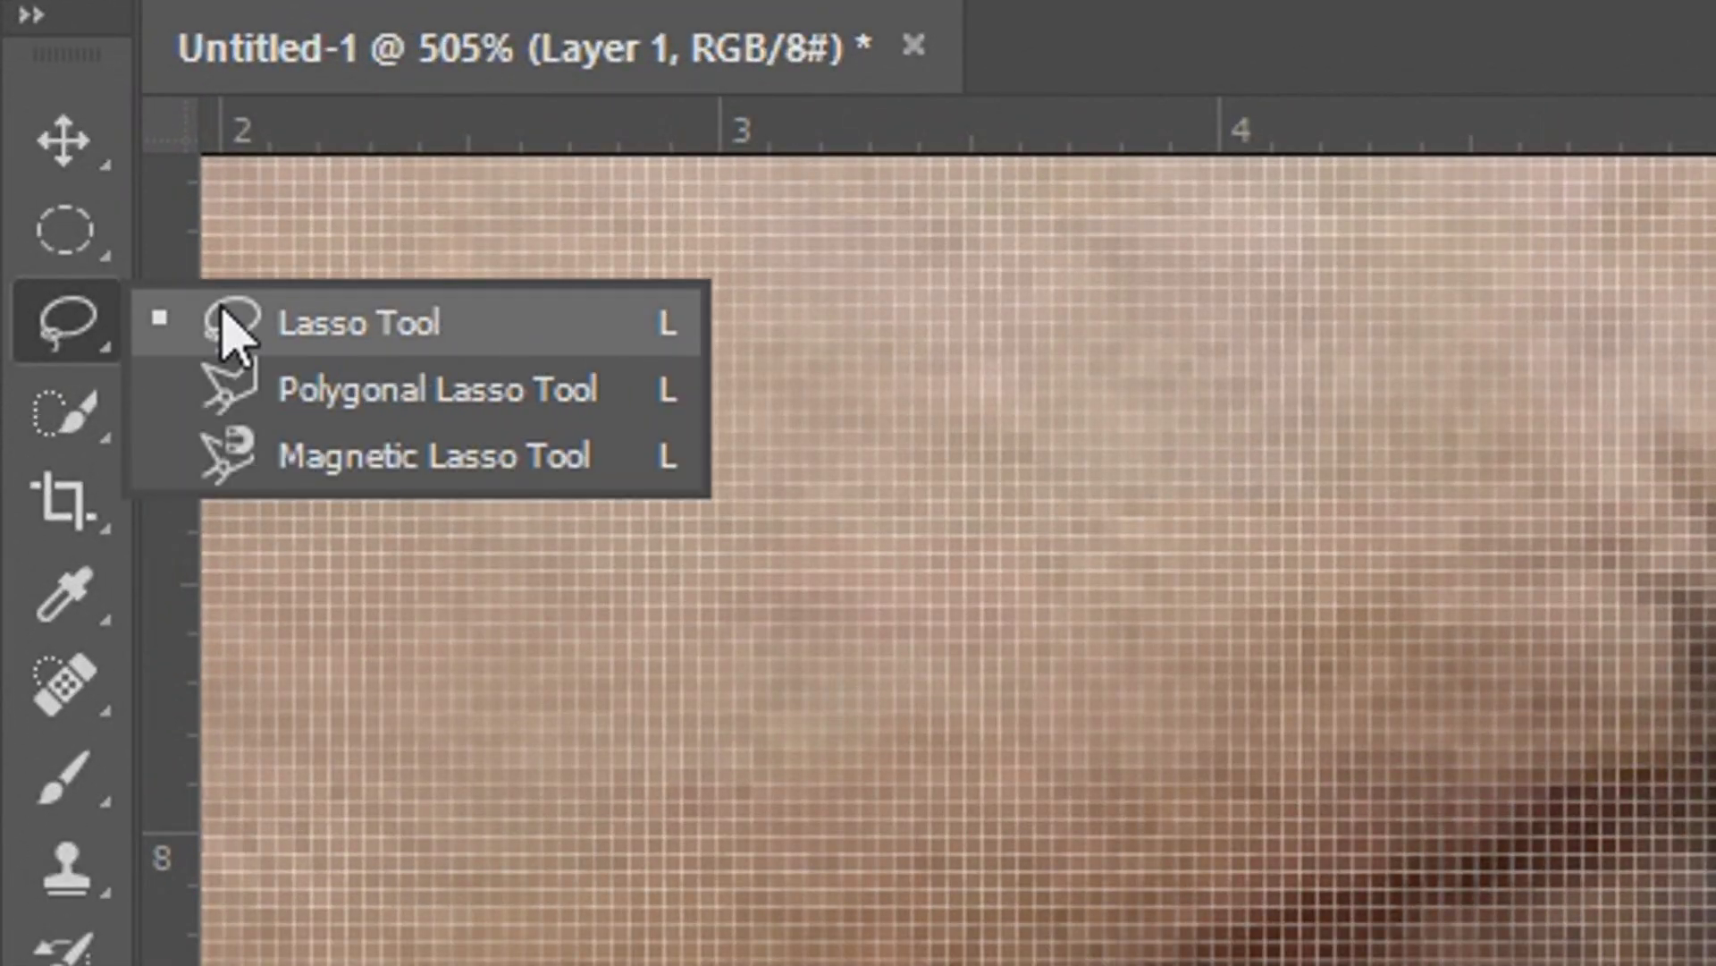
click(547, 323)
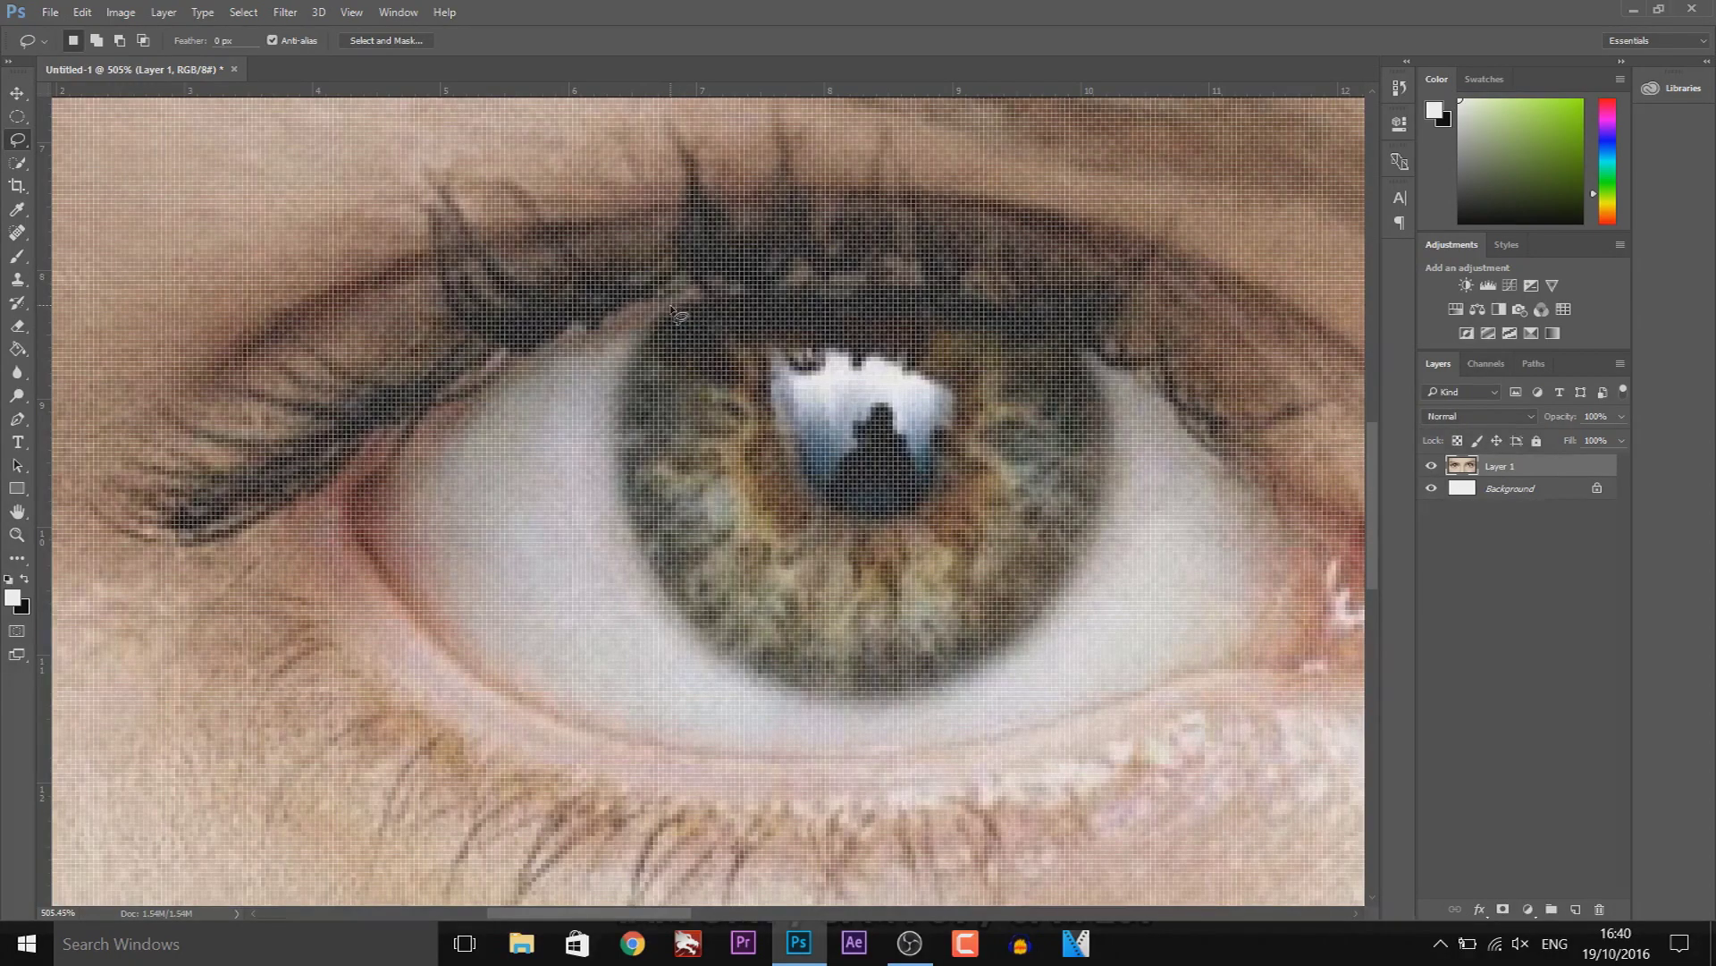
Lasso around the left iris, then scroll right to bring the right eye into view
mouse_move(660, 315)
mouse_down()
mouse_move(630, 367)
mouse_move(633, 506)
mouse_move(794, 694)
mouse_move(1042, 633)
mouse_move(1072, 572)
mouse_move(1085, 358)
mouse_move(899, 290)
mouse_move(680, 309)
mouse_move(644, 373)
mouse_up()
drag(657, 911, 1078, 919)
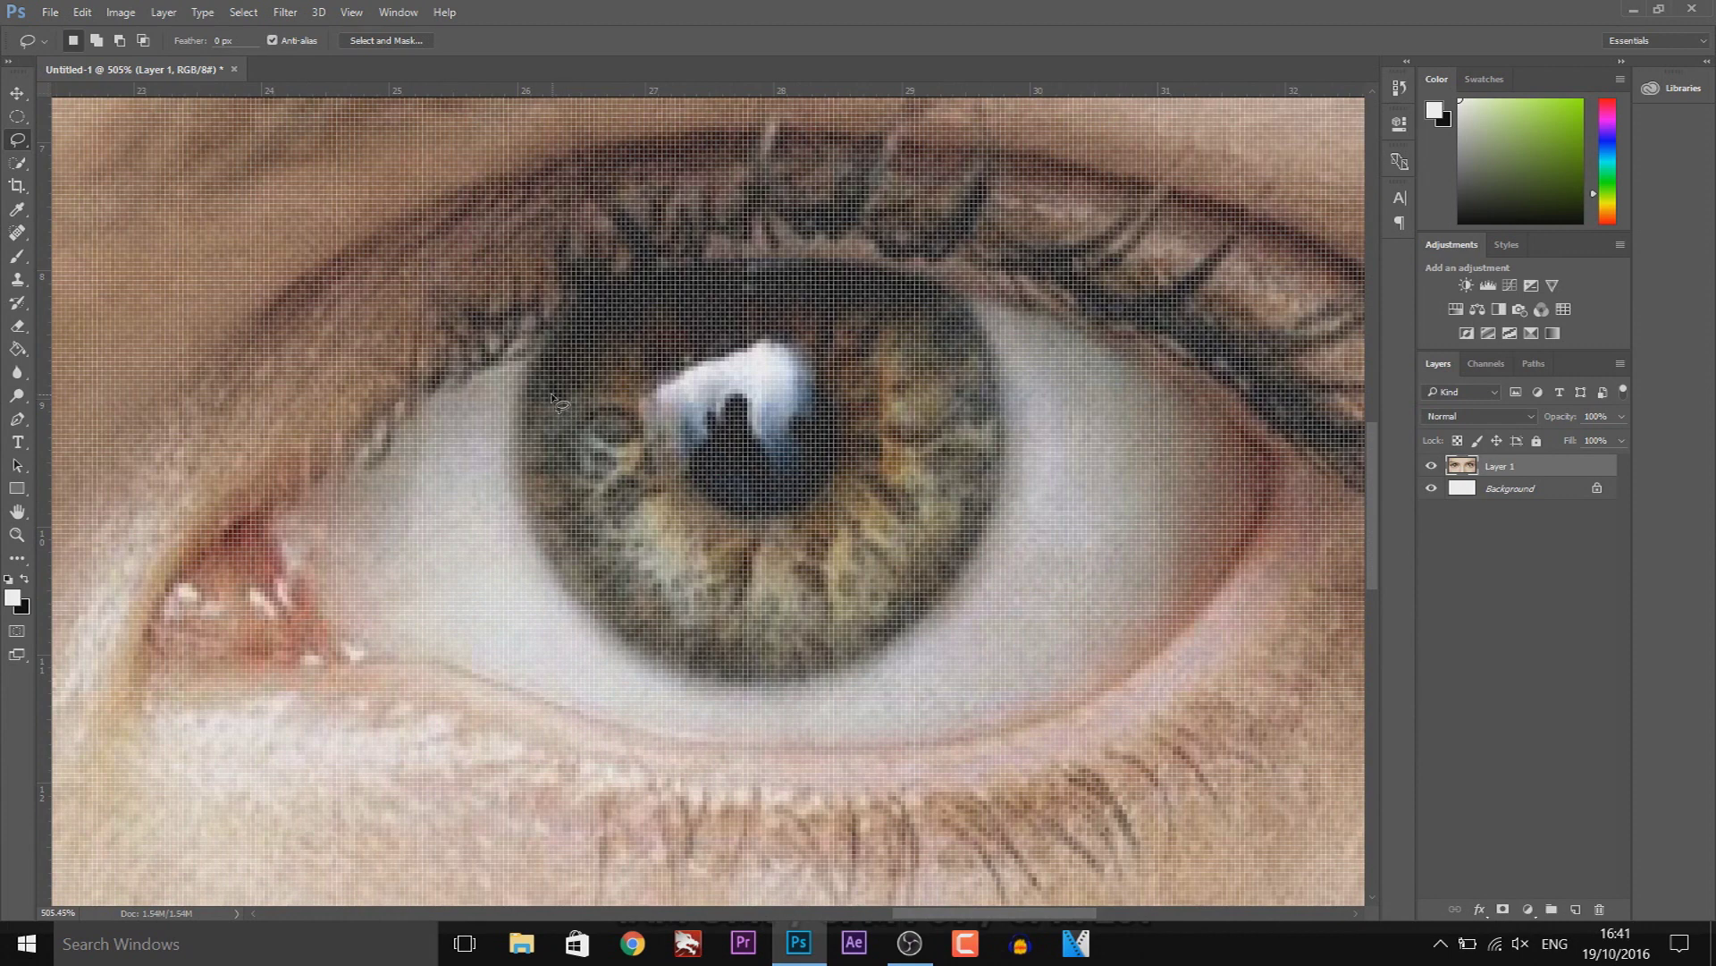
Shift-lasso the right iris into the selection and zoom back out to 133%
key(shift)
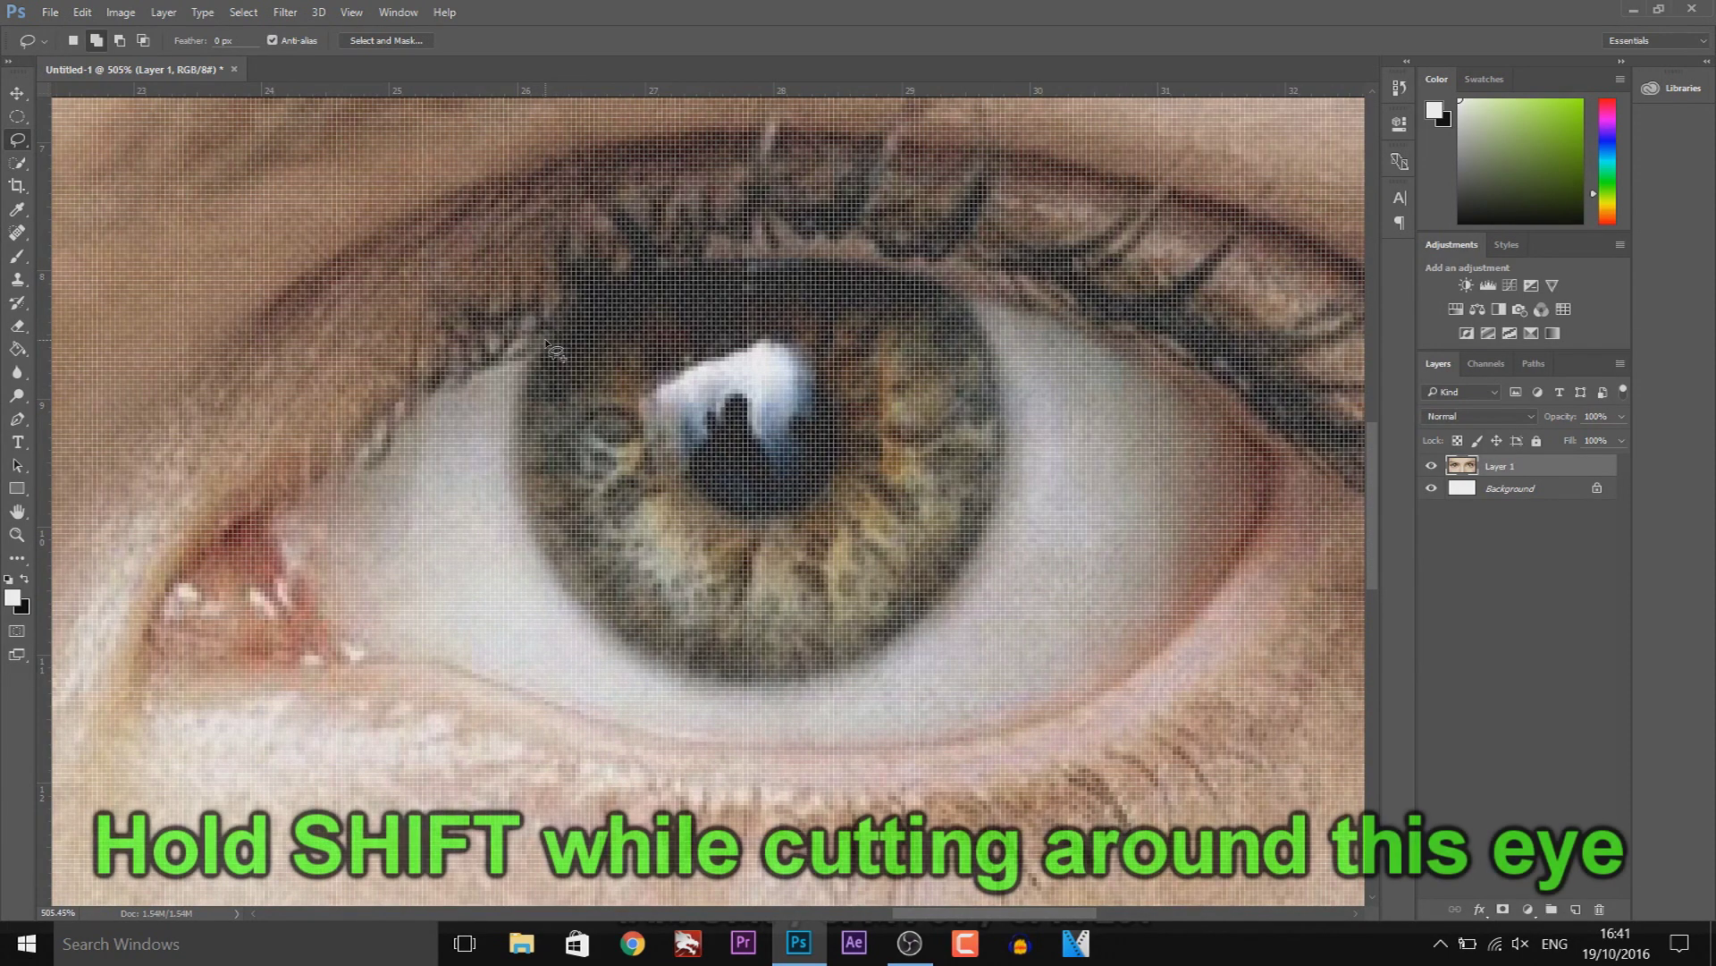
mouse_move(546, 341)
mouse_down()
mouse_move(522, 469)
mouse_move(615, 631)
mouse_move(819, 687)
mouse_move(875, 668)
mouse_move(995, 498)
mouse_move(1004, 451)
mouse_move(968, 305)
mouse_move(935, 281)
mouse_move(789, 263)
mouse_move(564, 323)
mouse_up()
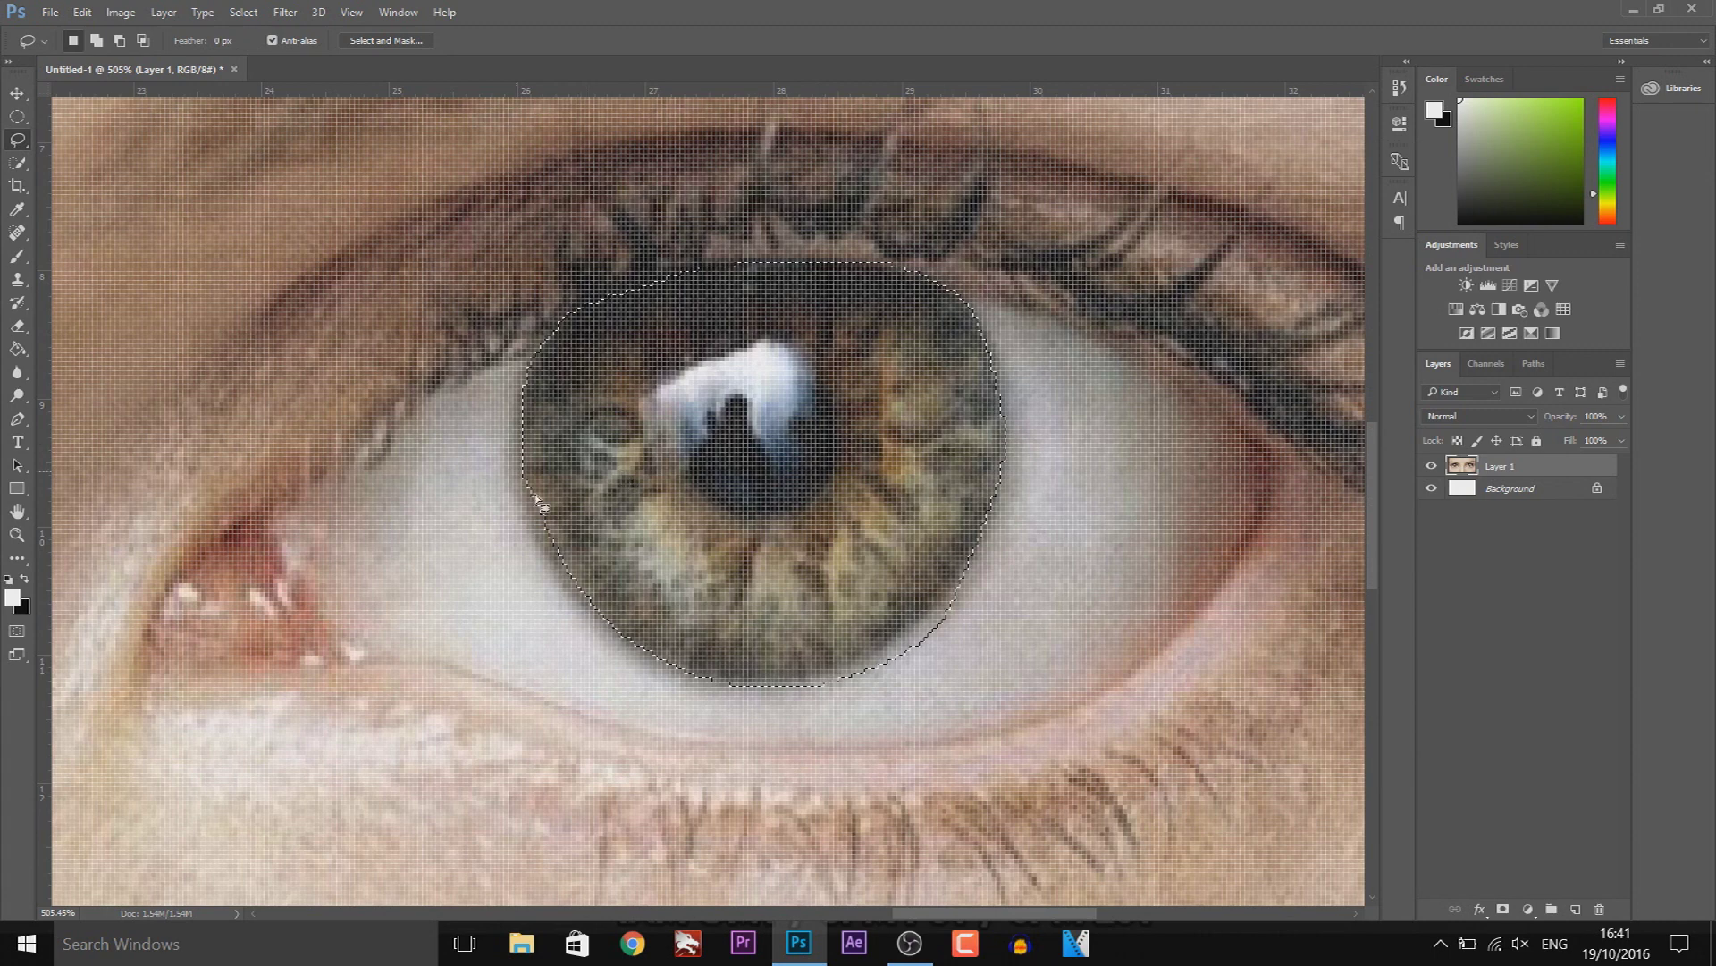
scroll(358, 527, down, 5)
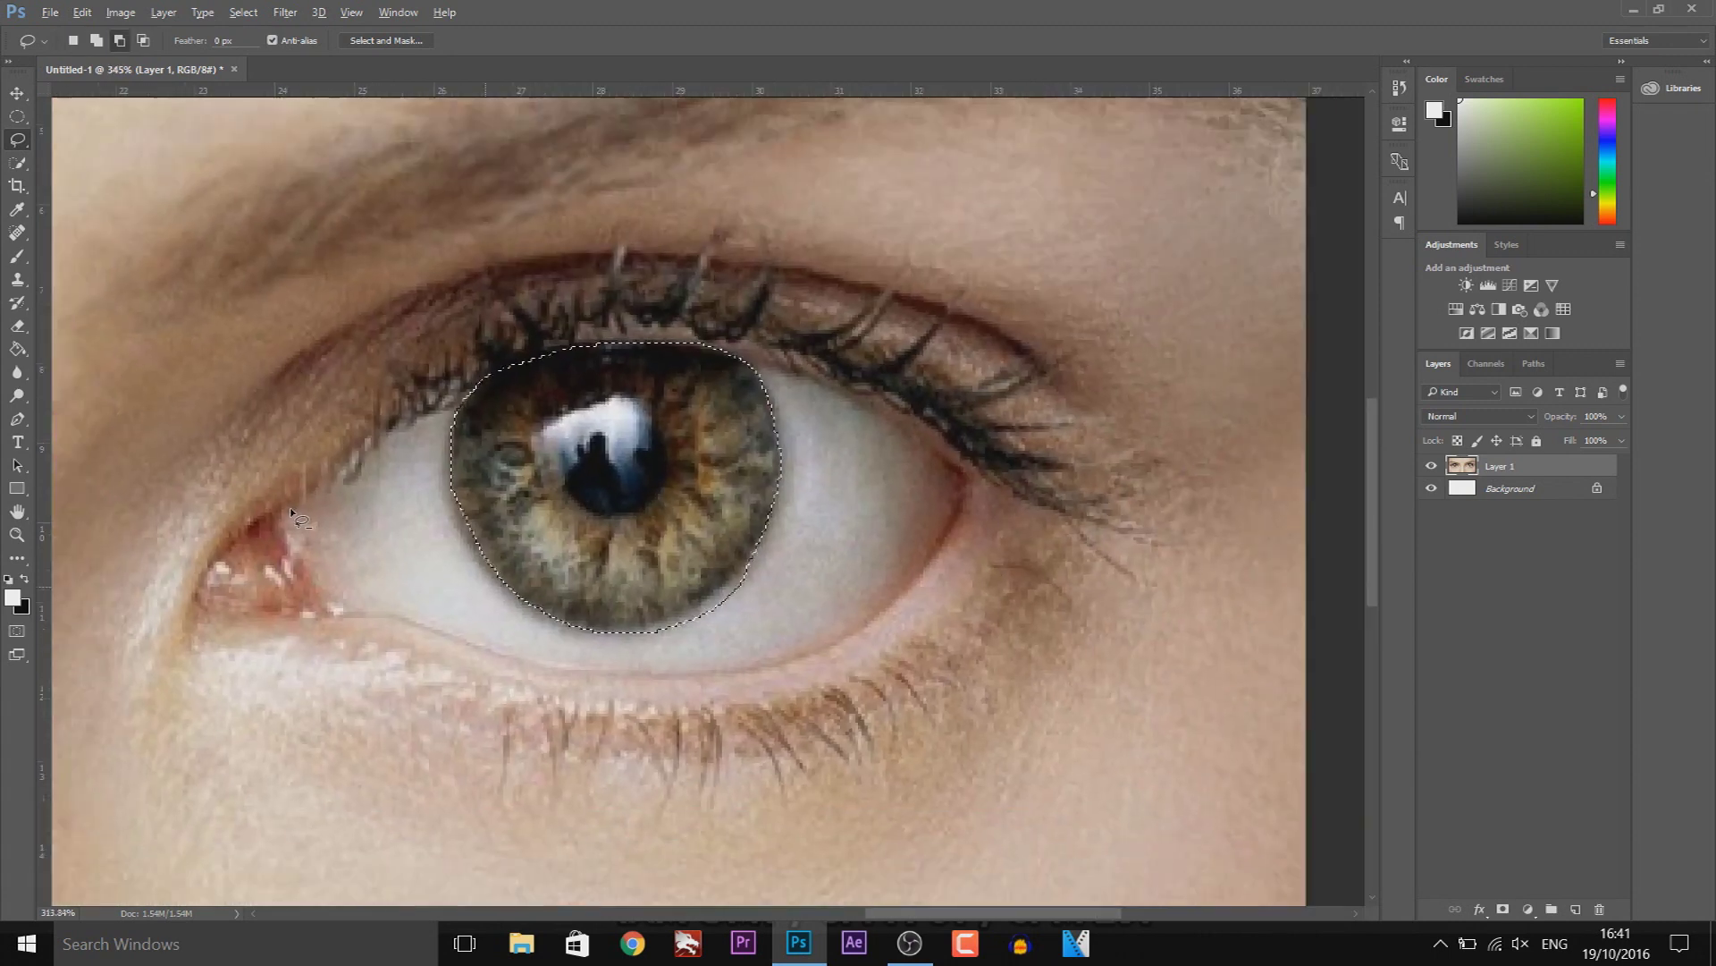
scroll(288, 514, down, 2)
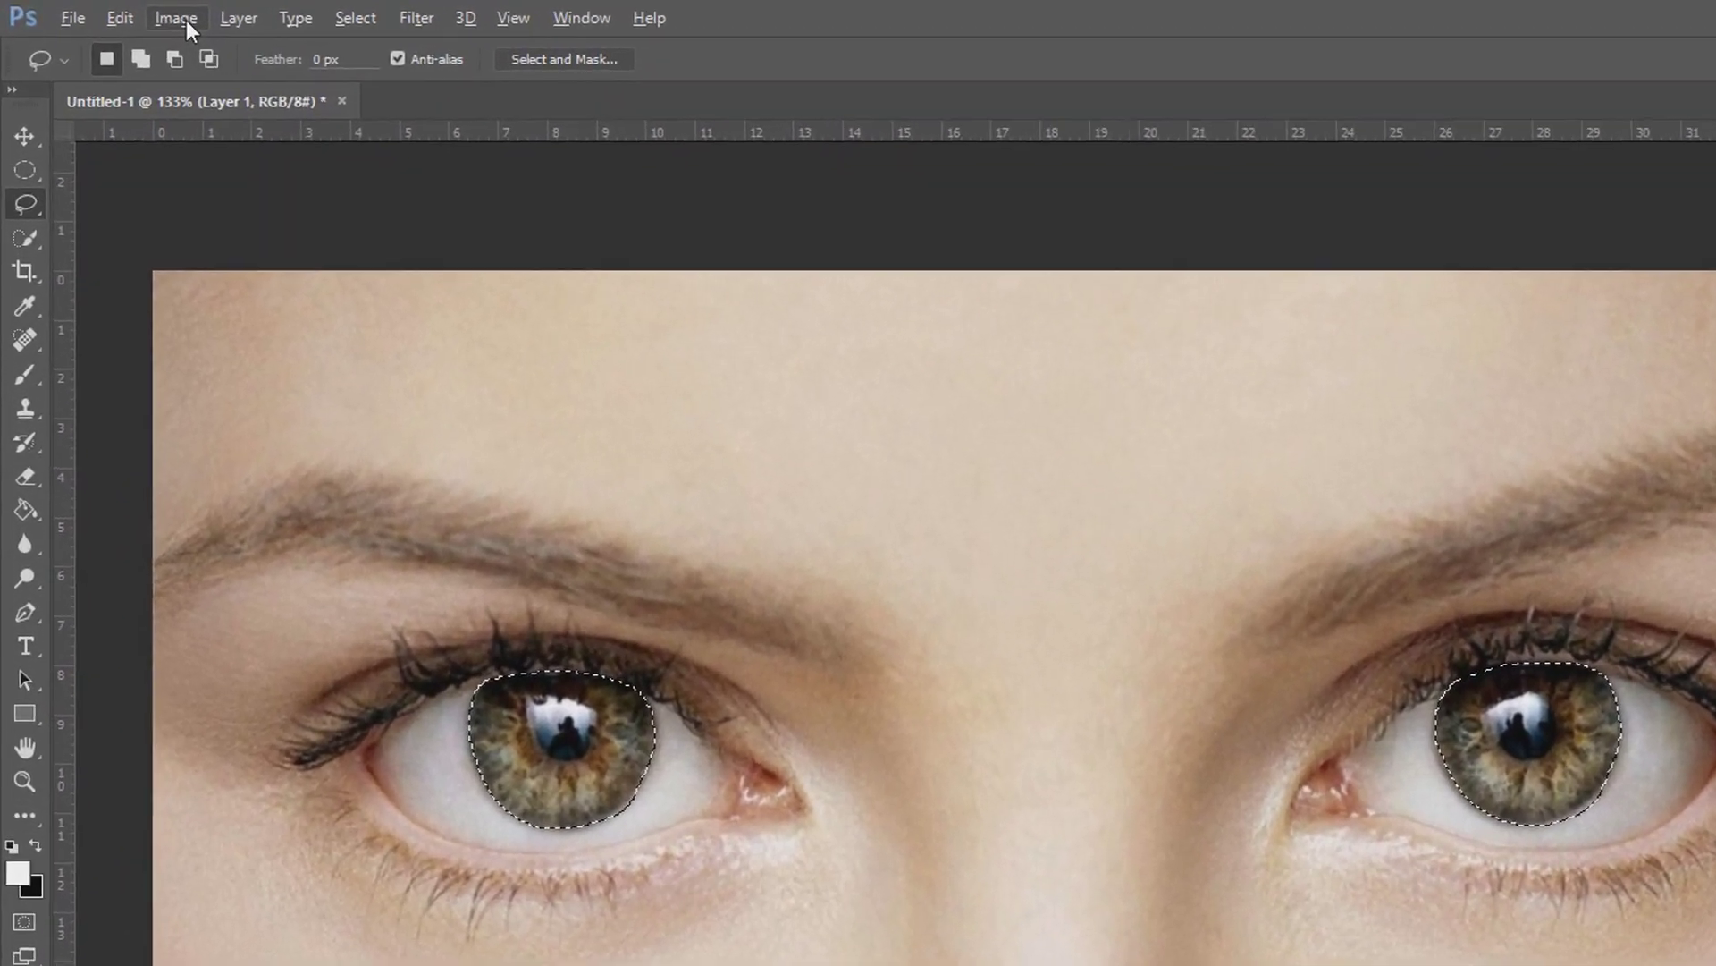
Apply a midtone Color Balance of Cyan -100, Green +9, Yellow -100 to the selected irises
click(120, 11)
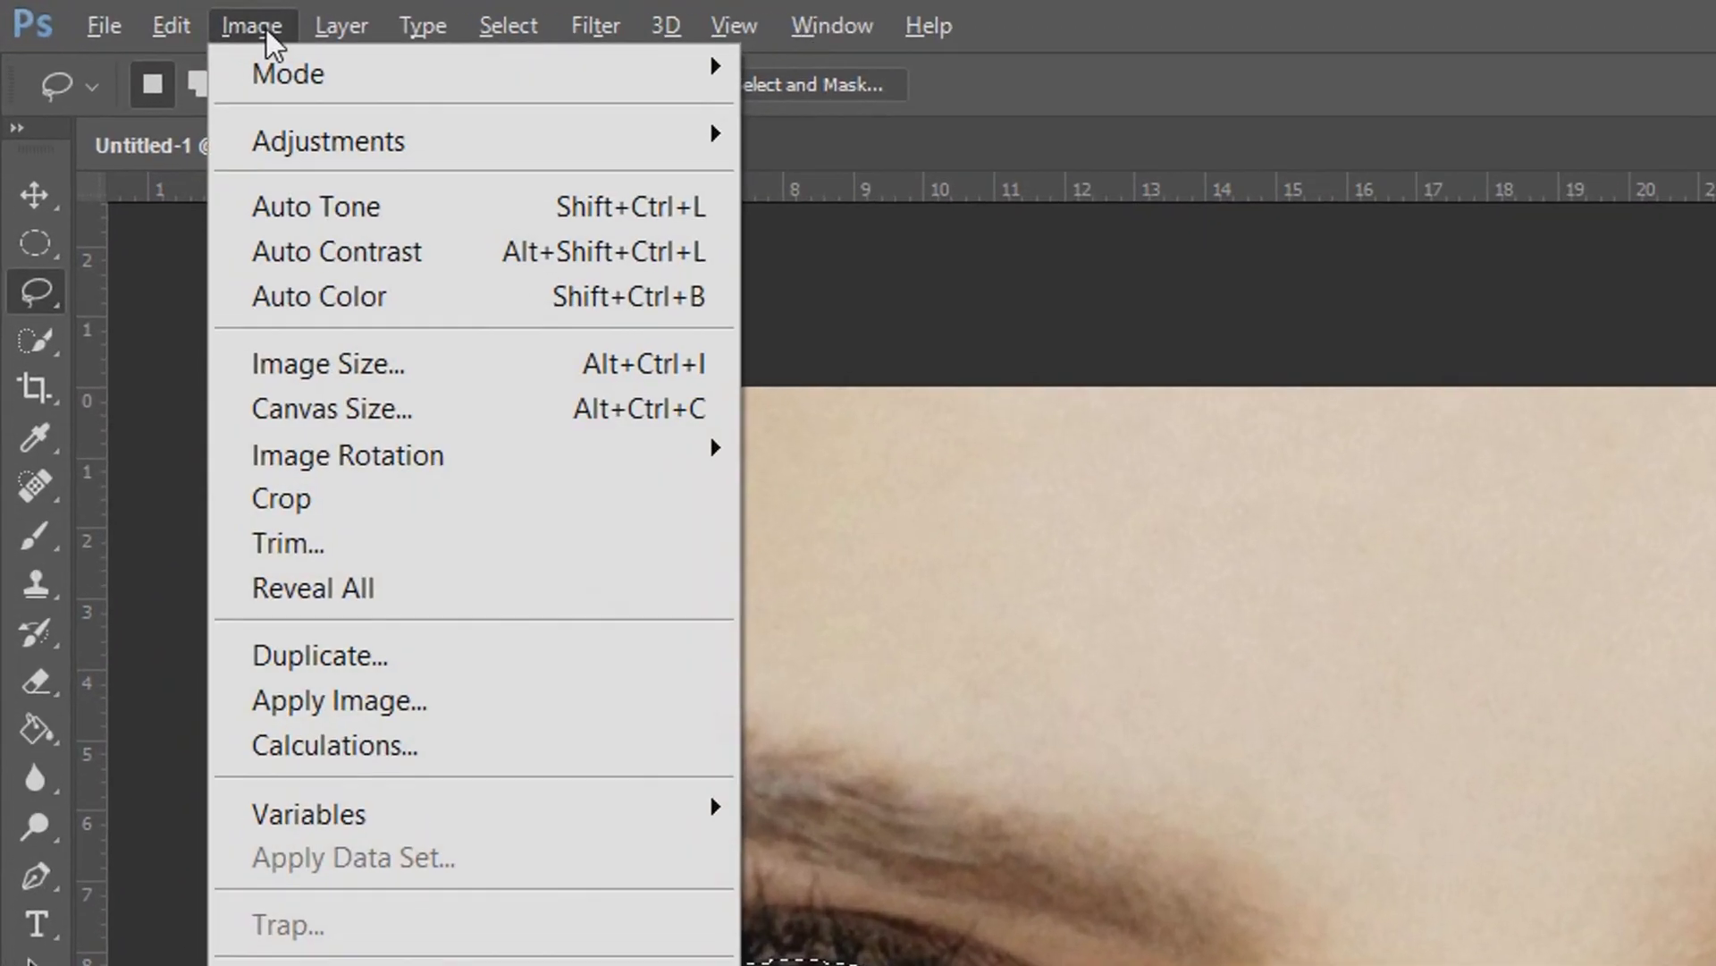
mouse_move(384, 152)
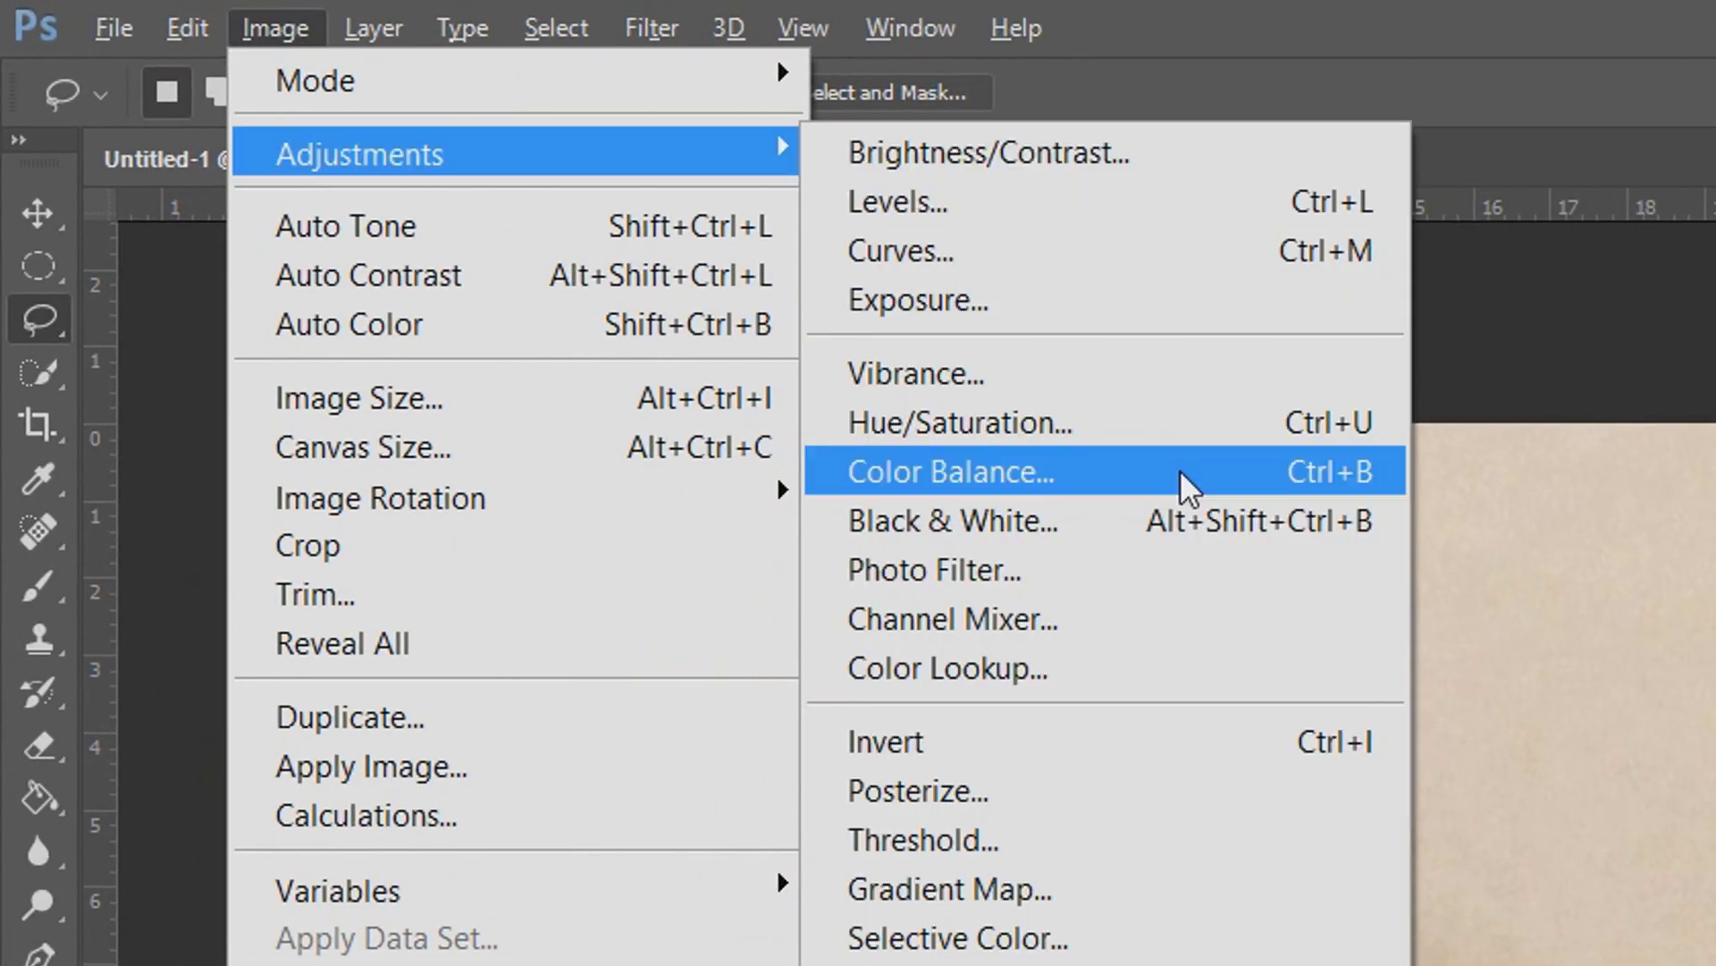
click(1221, 492)
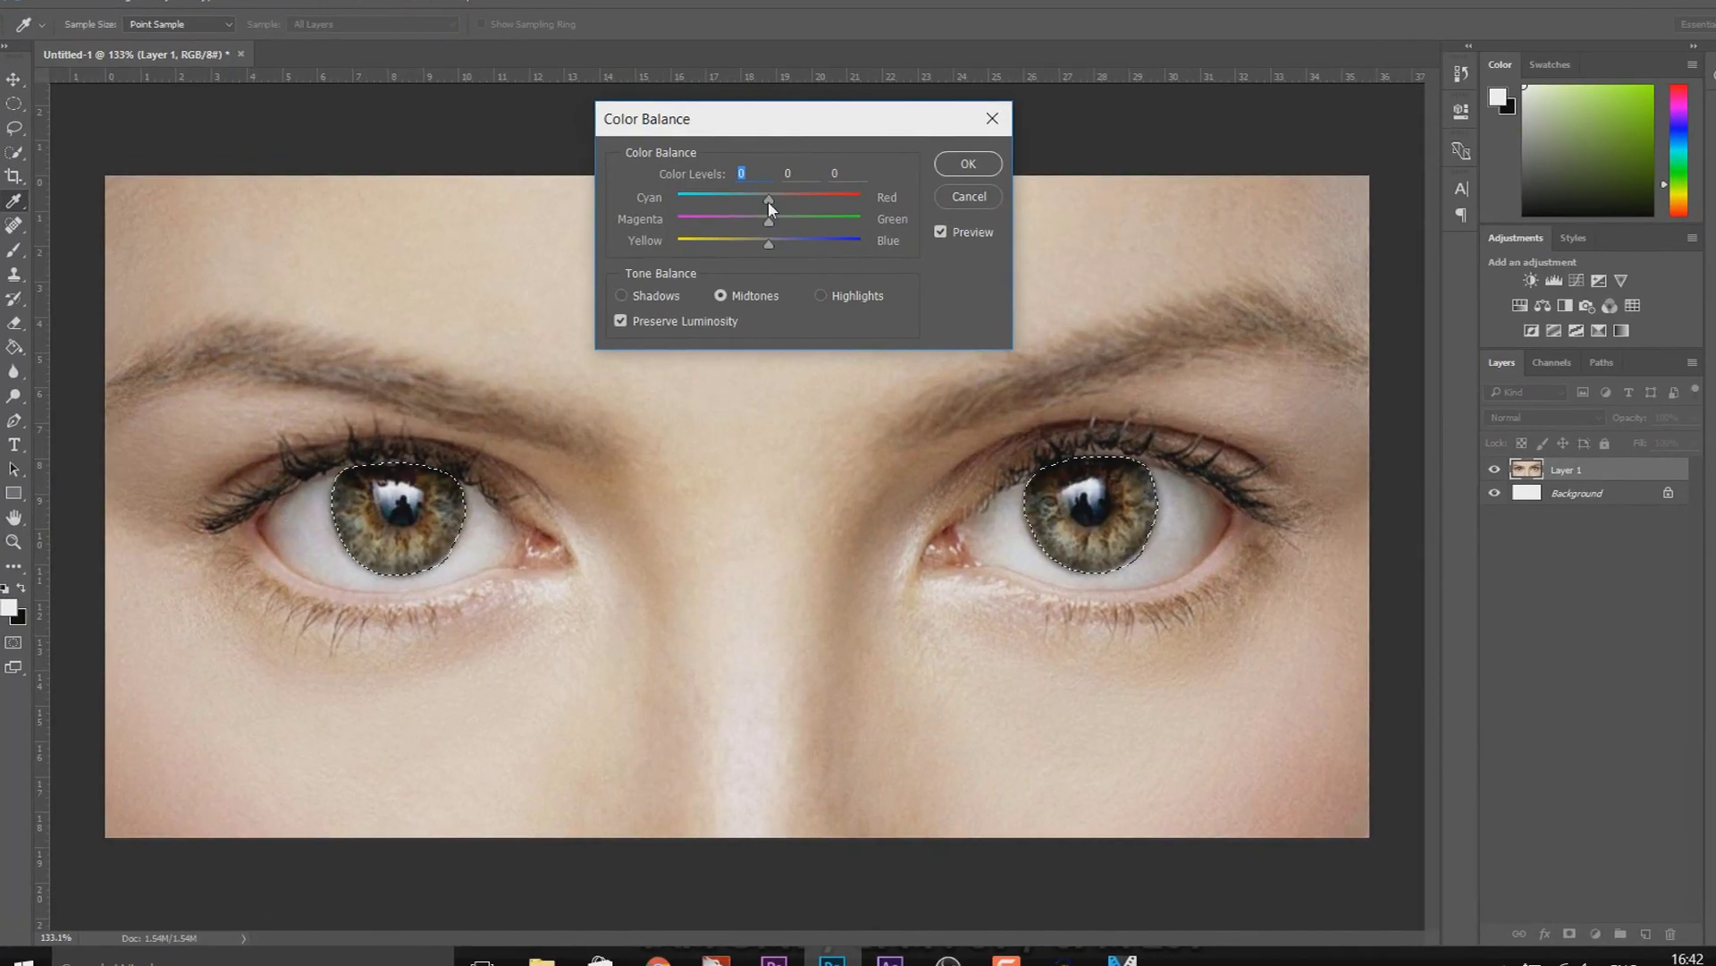
drag(769, 201, 726, 195)
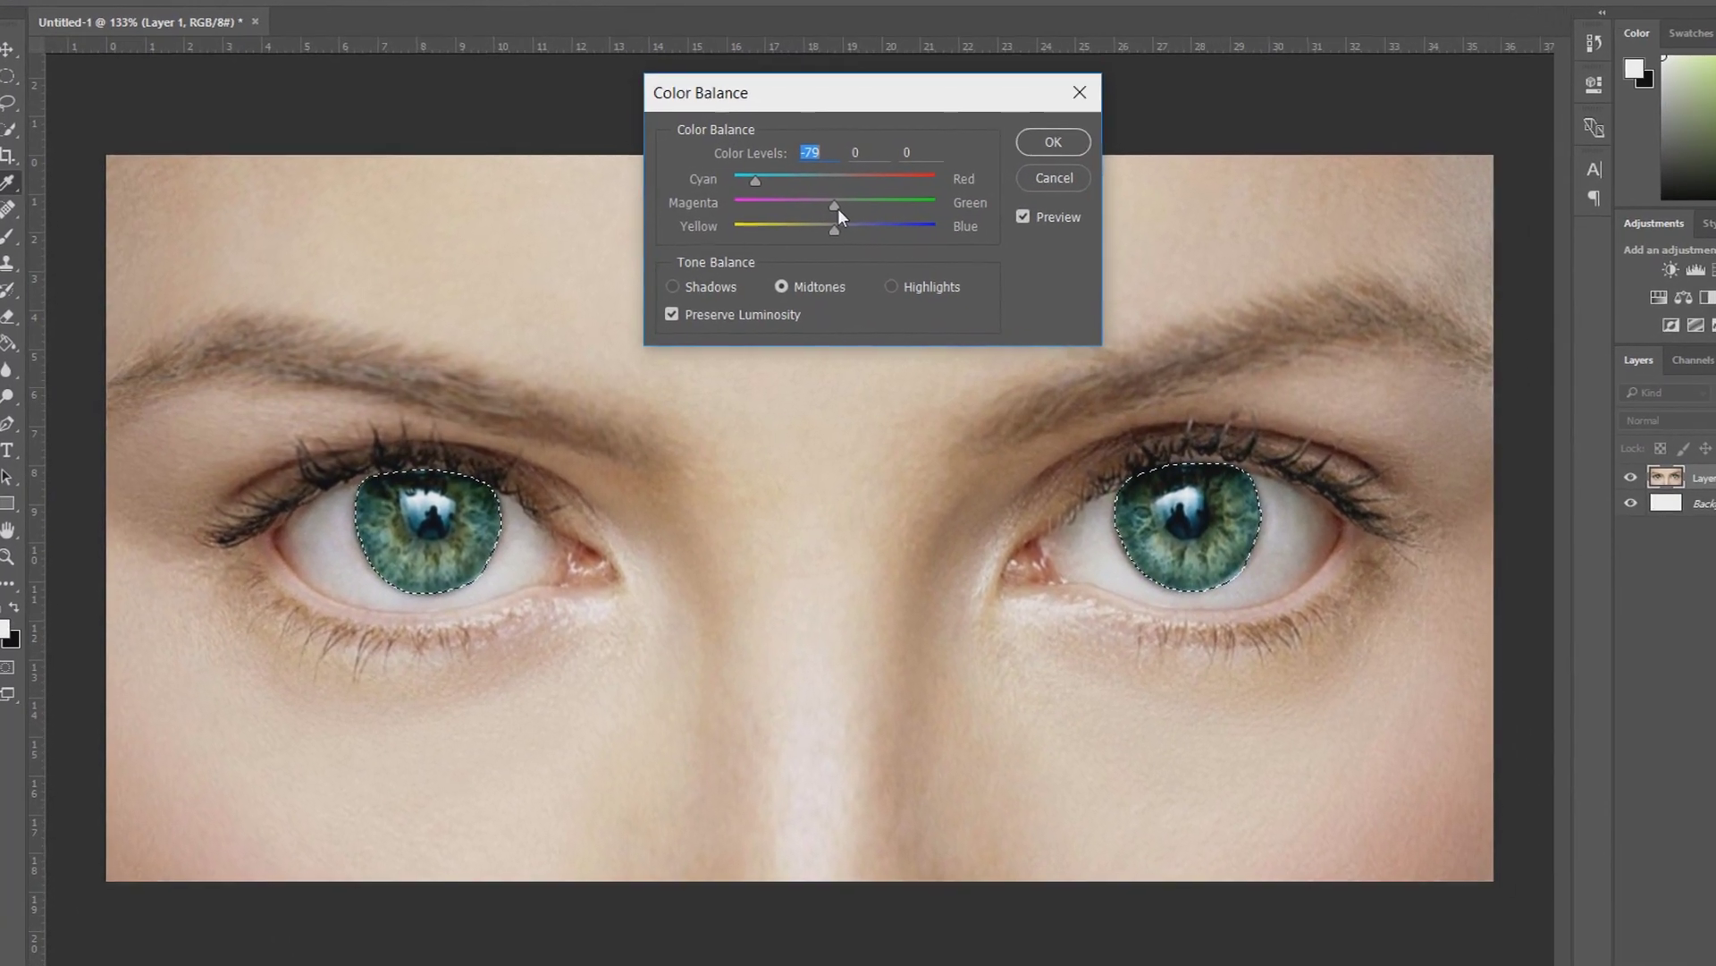
drag(836, 206, 776, 224)
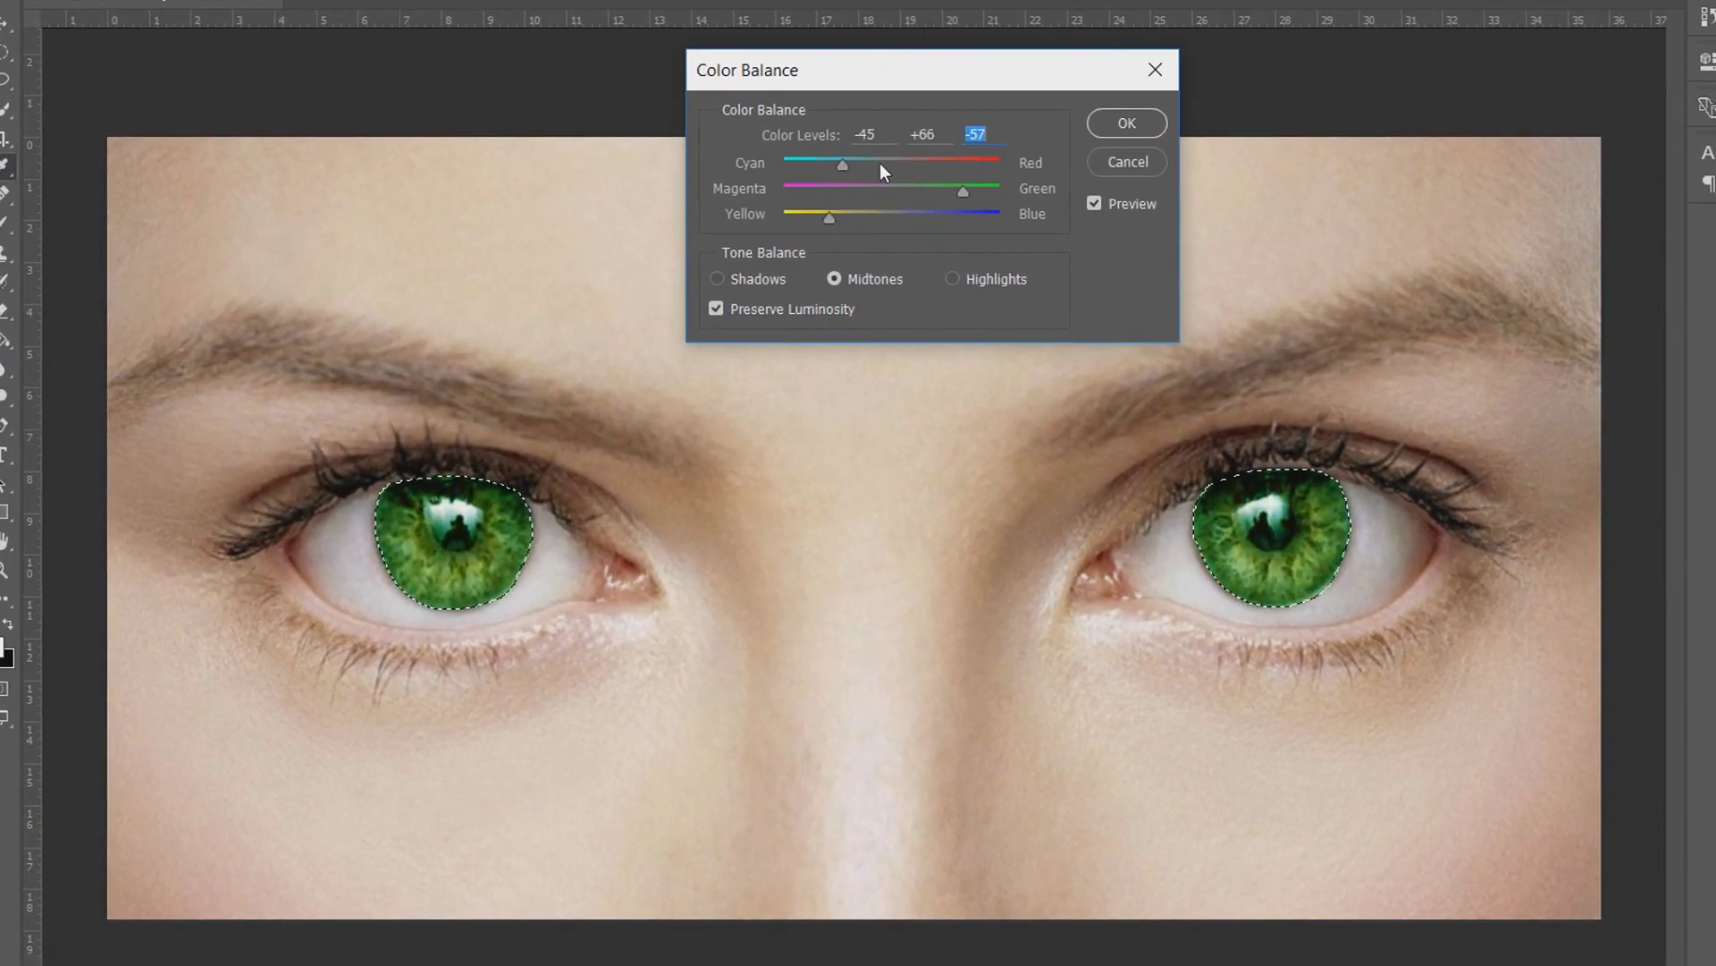
drag(880, 165, 774, 192)
drag(920, 164, 1006, 164)
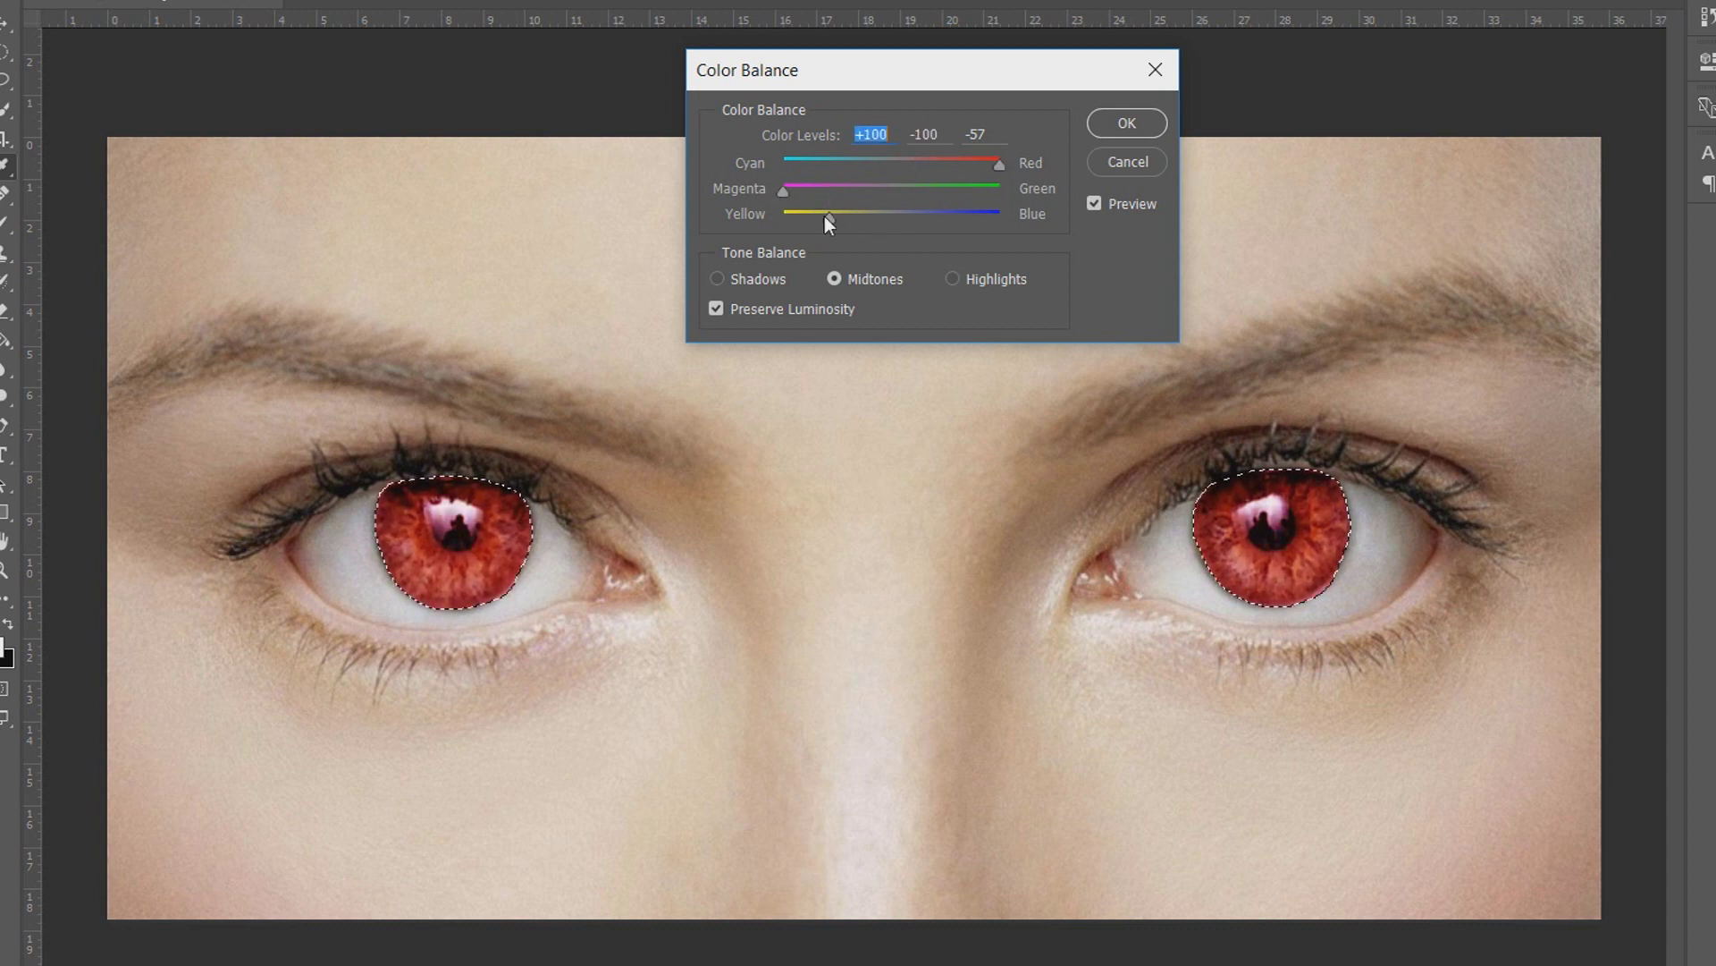
drag(824, 217, 594, 206)
drag(785, 191, 901, 191)
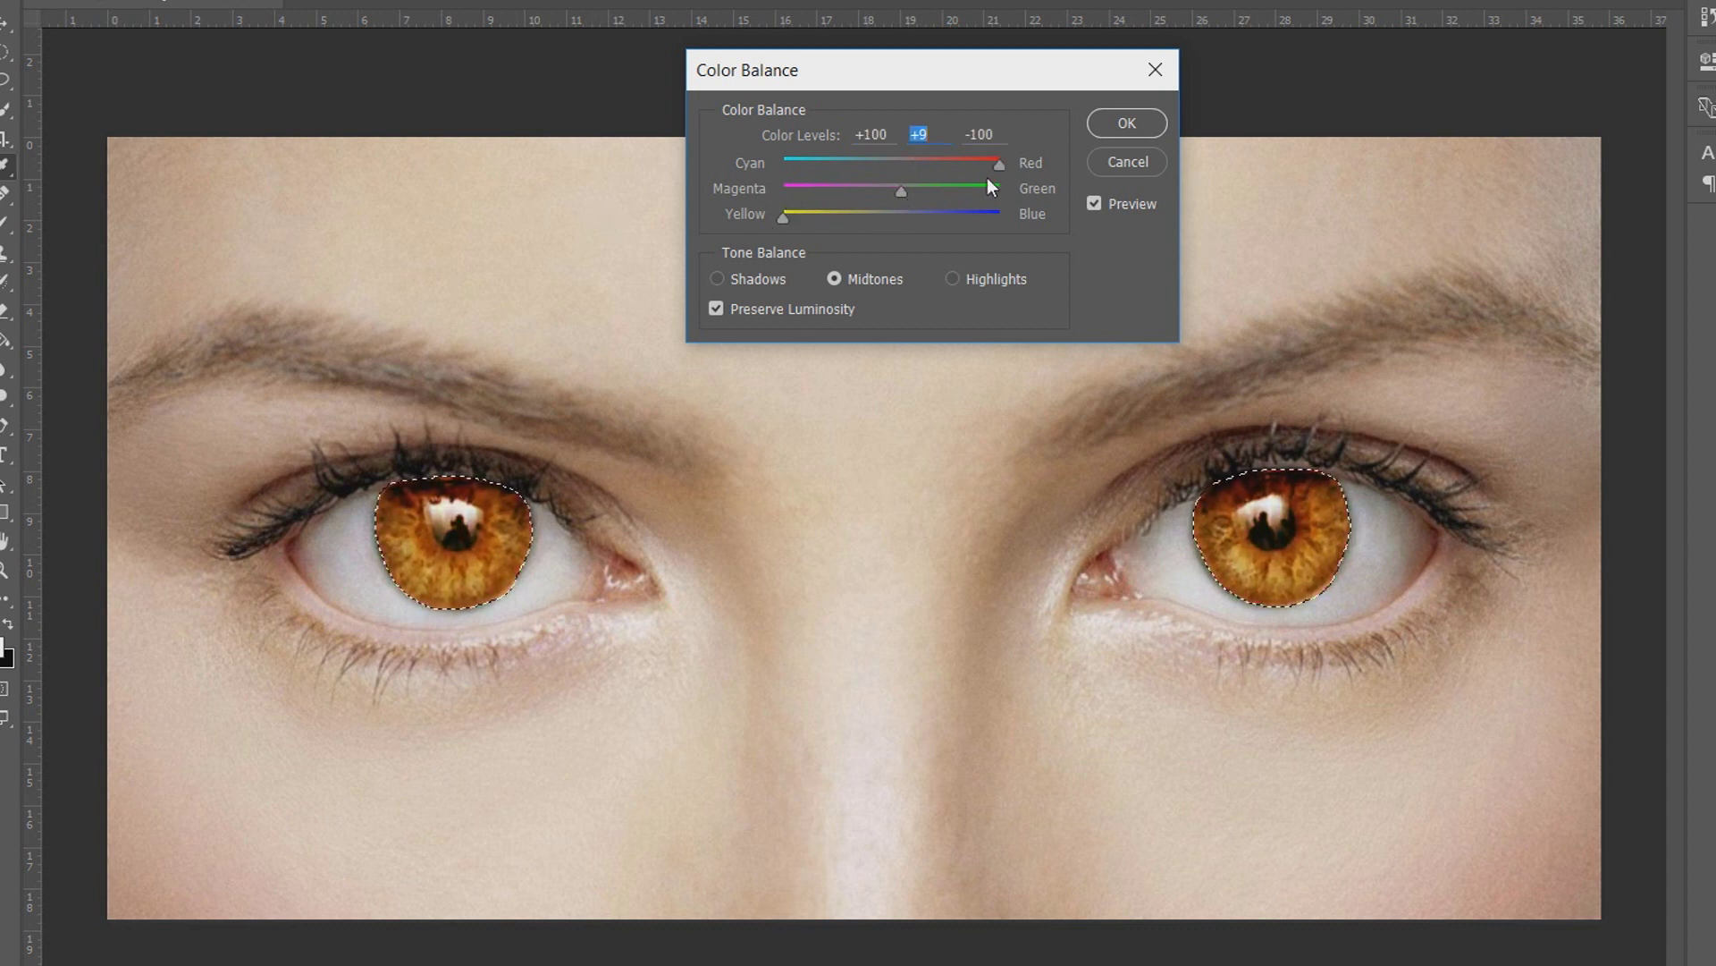
drag(997, 164, 779, 167)
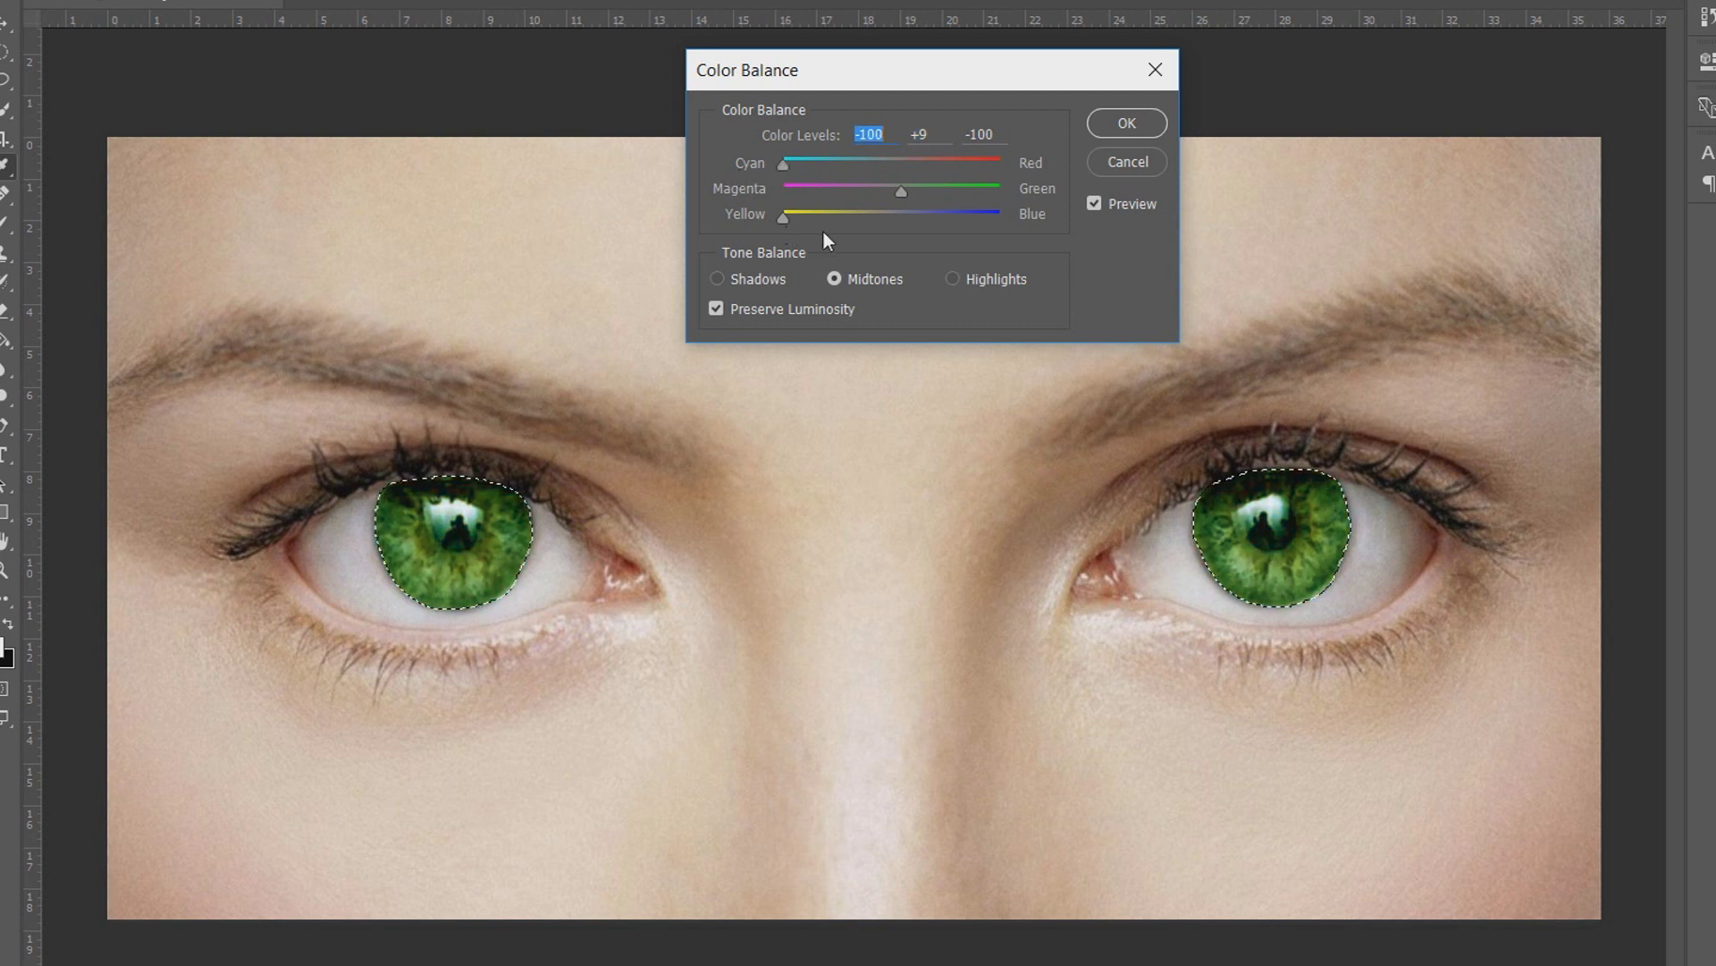
click(1126, 123)
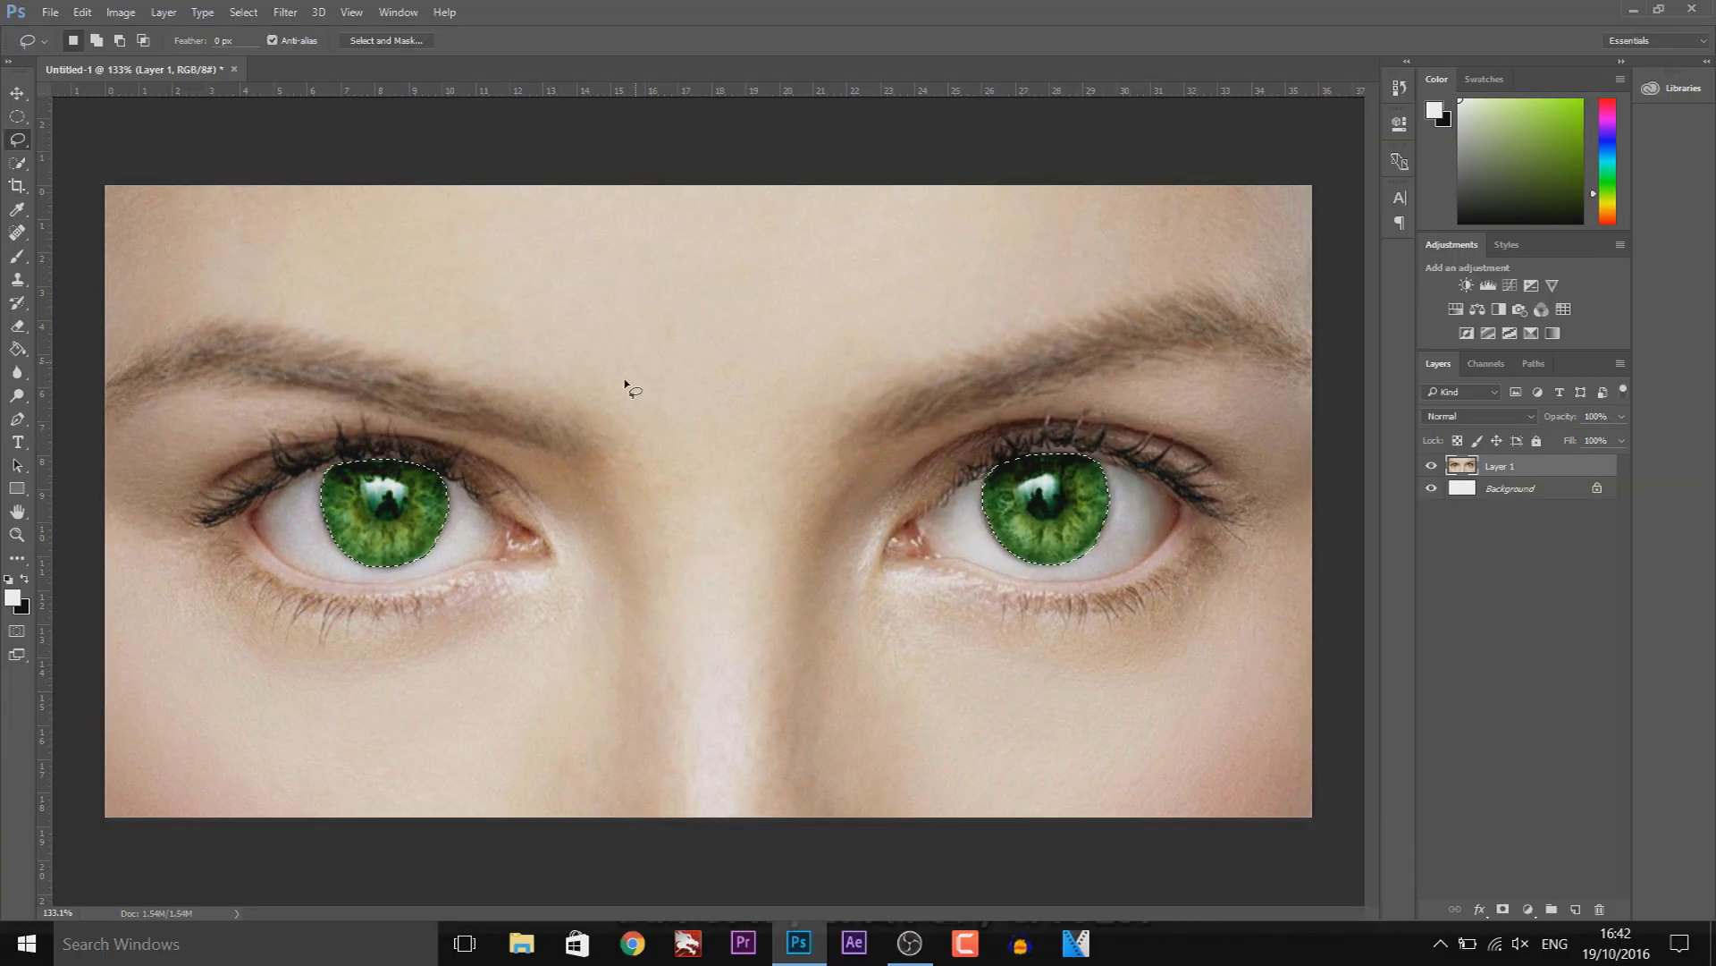
right_click(577, 501)
Deselect the irises and pick the Dodge tool, checking its brush size and hardness
click(517, 493)
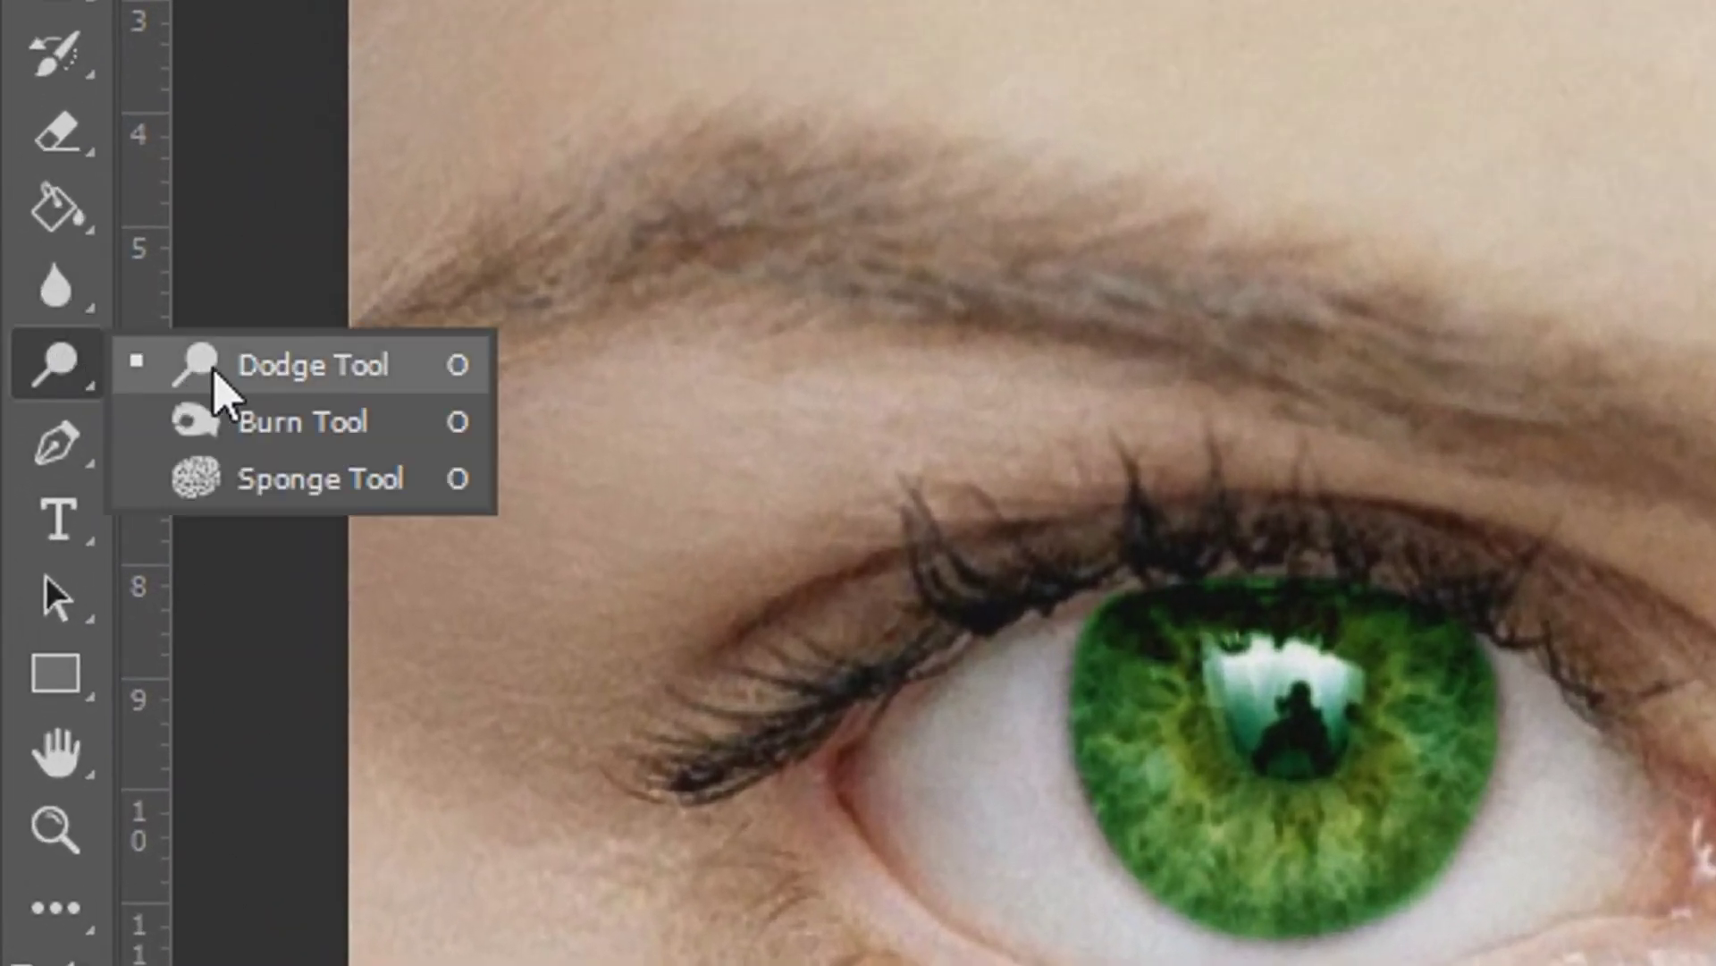
click(217, 375)
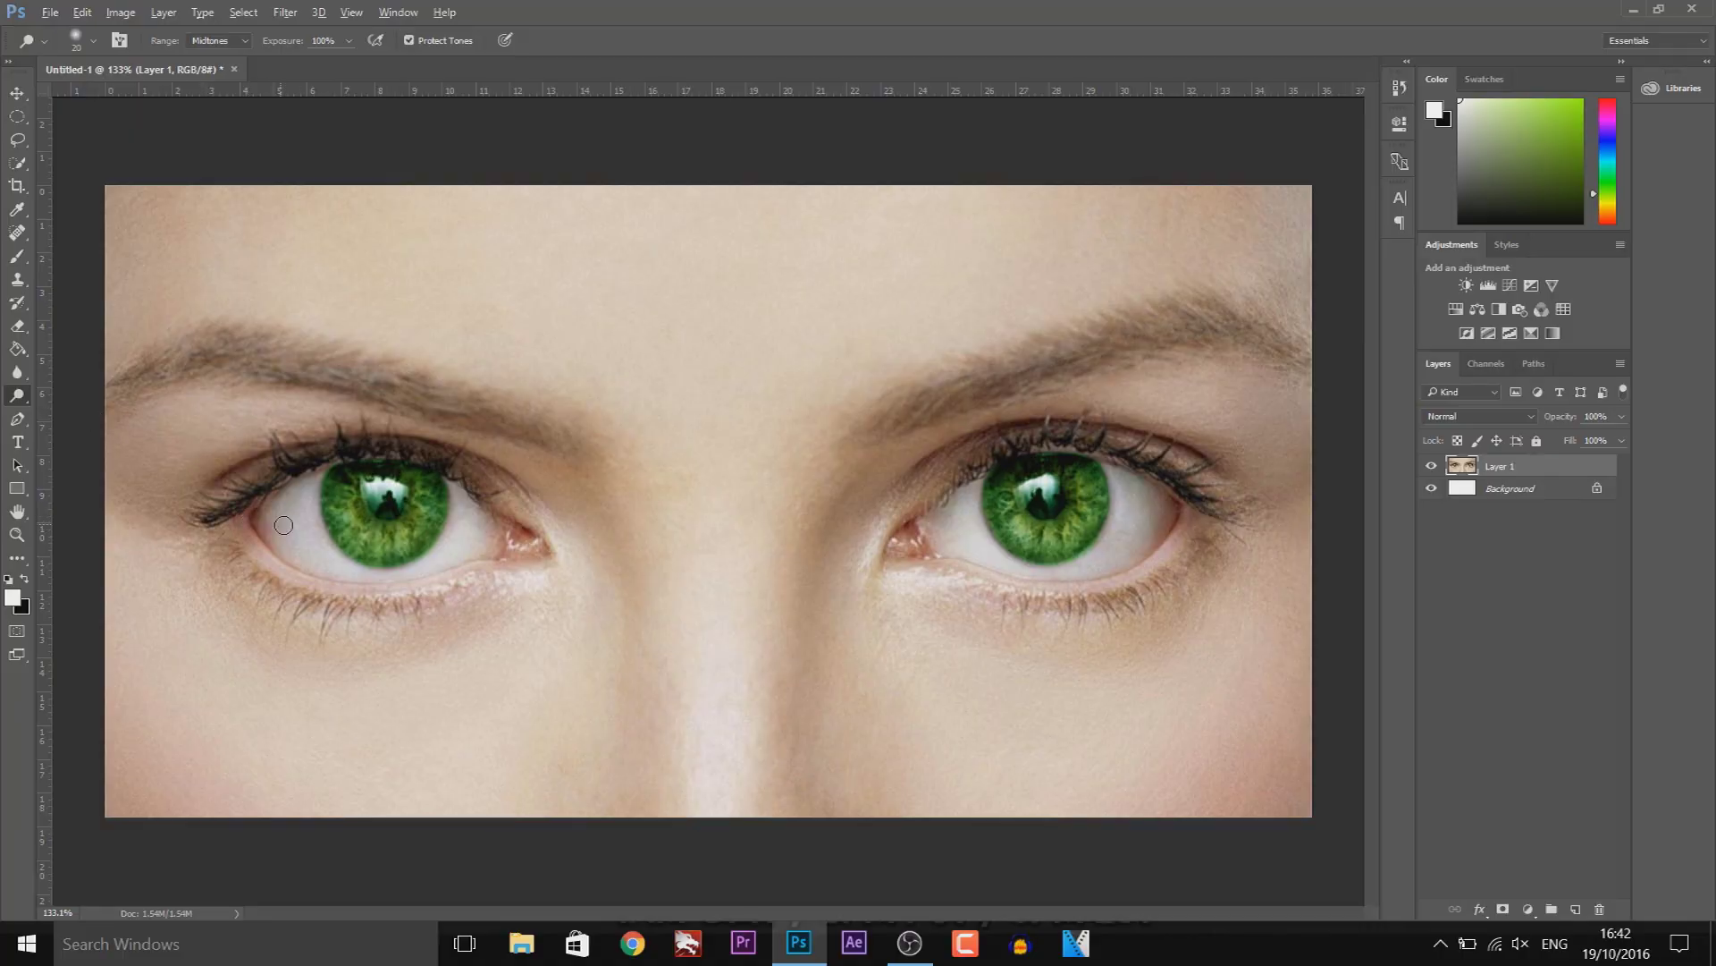
scroll(283, 525, up, 5)
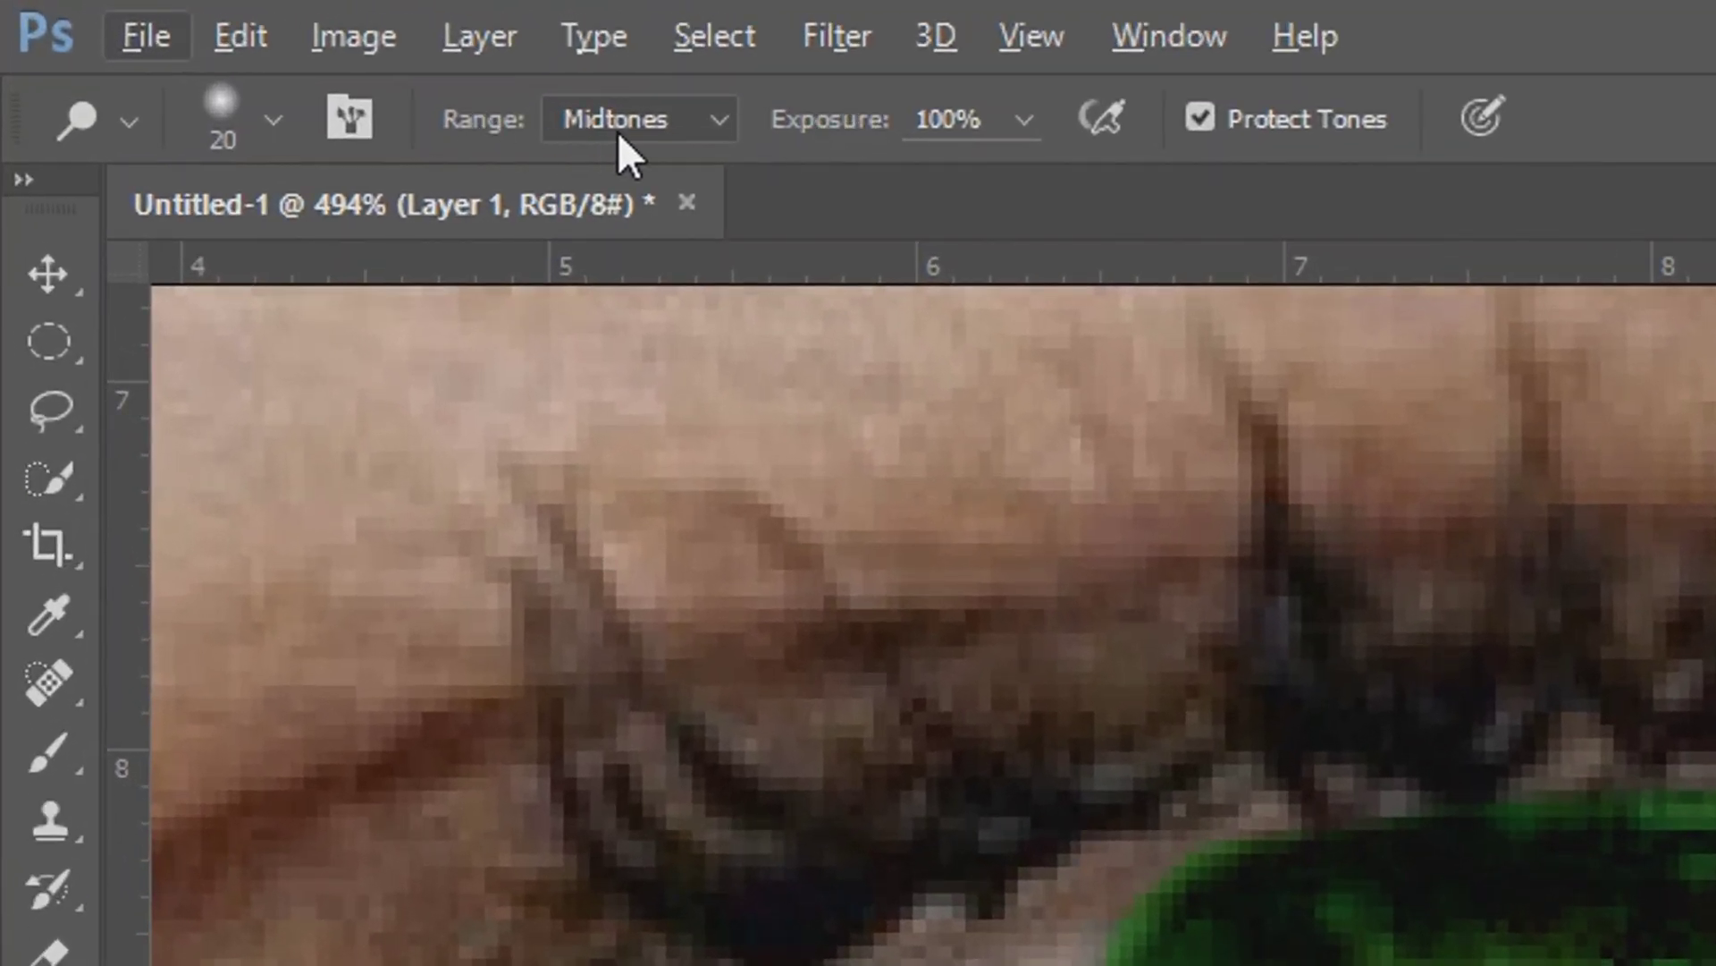
click(268, 121)
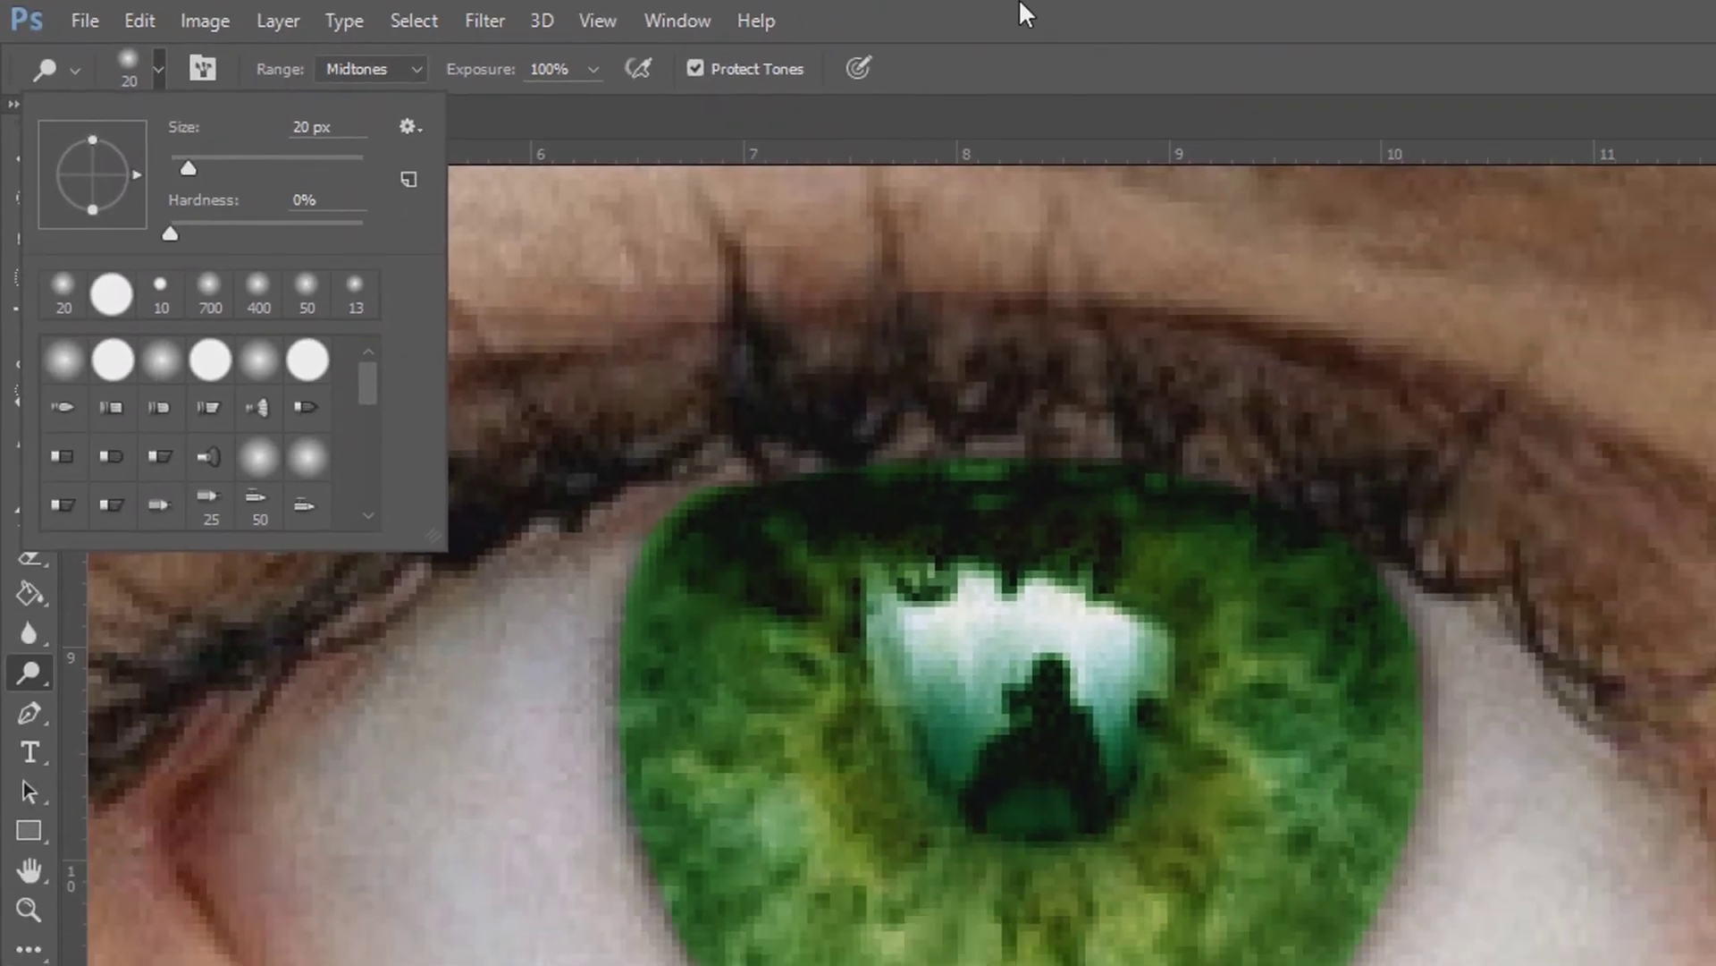
key(Return)
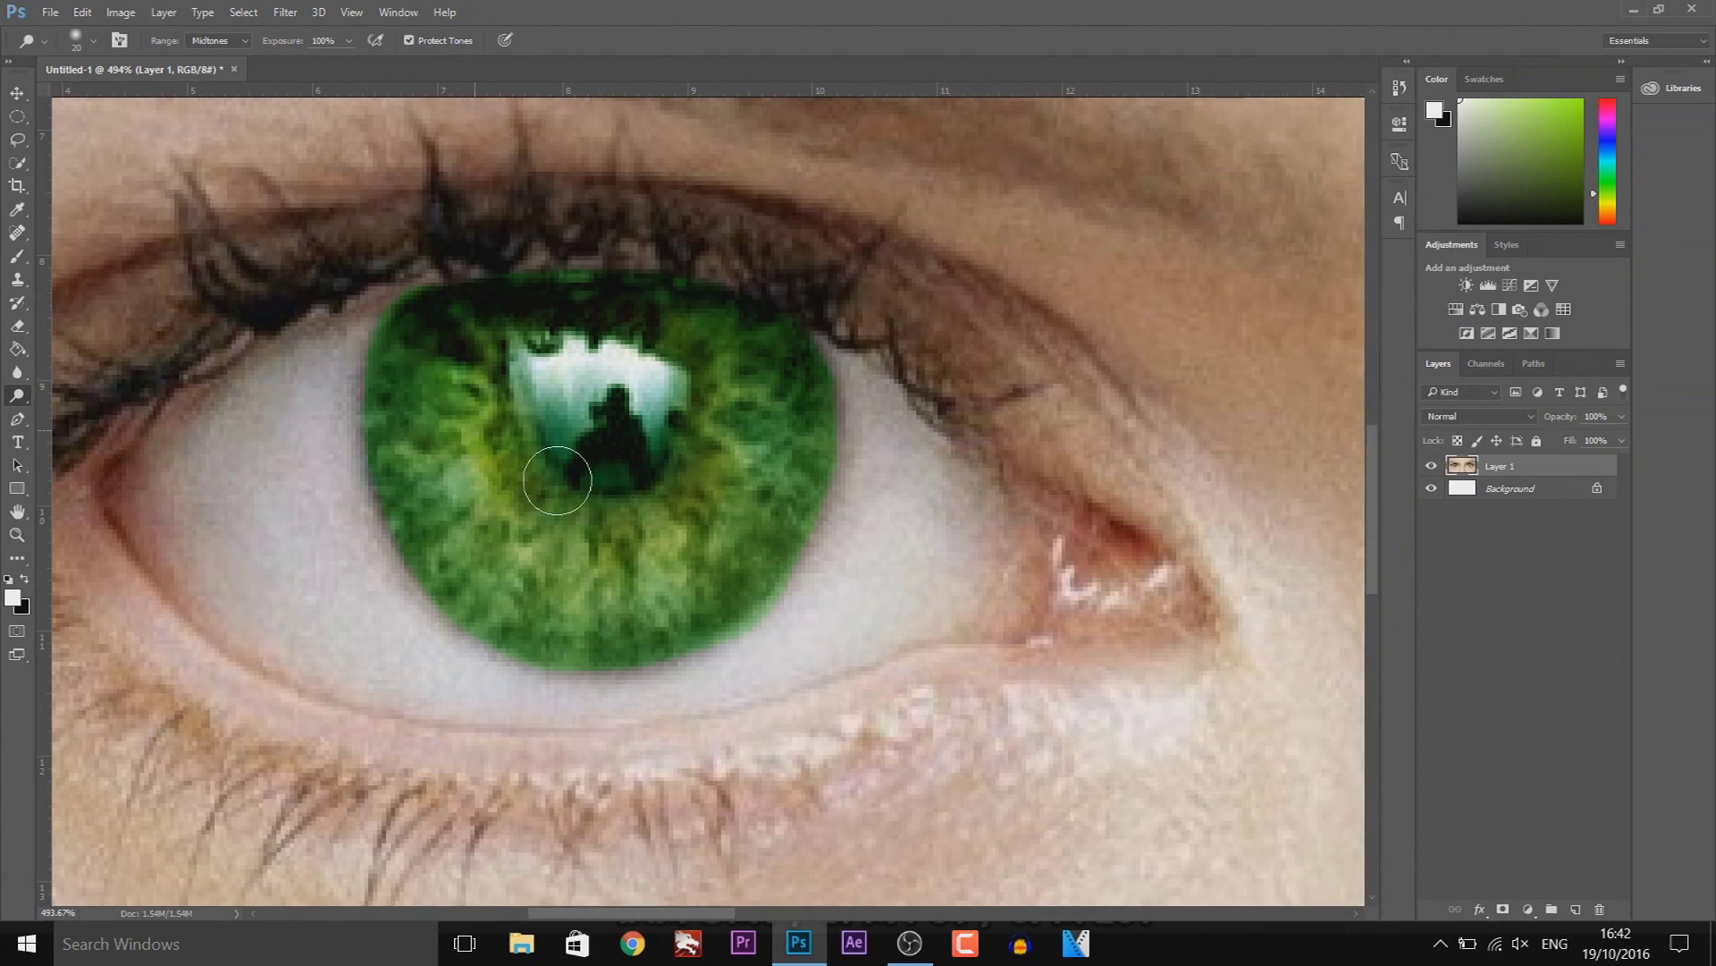
Dodge over both green irises, then undo back to the original hazel colour
mouse_move(558, 480)
mouse_down()
mouse_move(668, 355)
mouse_move(540, 329)
mouse_move(459, 369)
mouse_move(438, 501)
mouse_up()
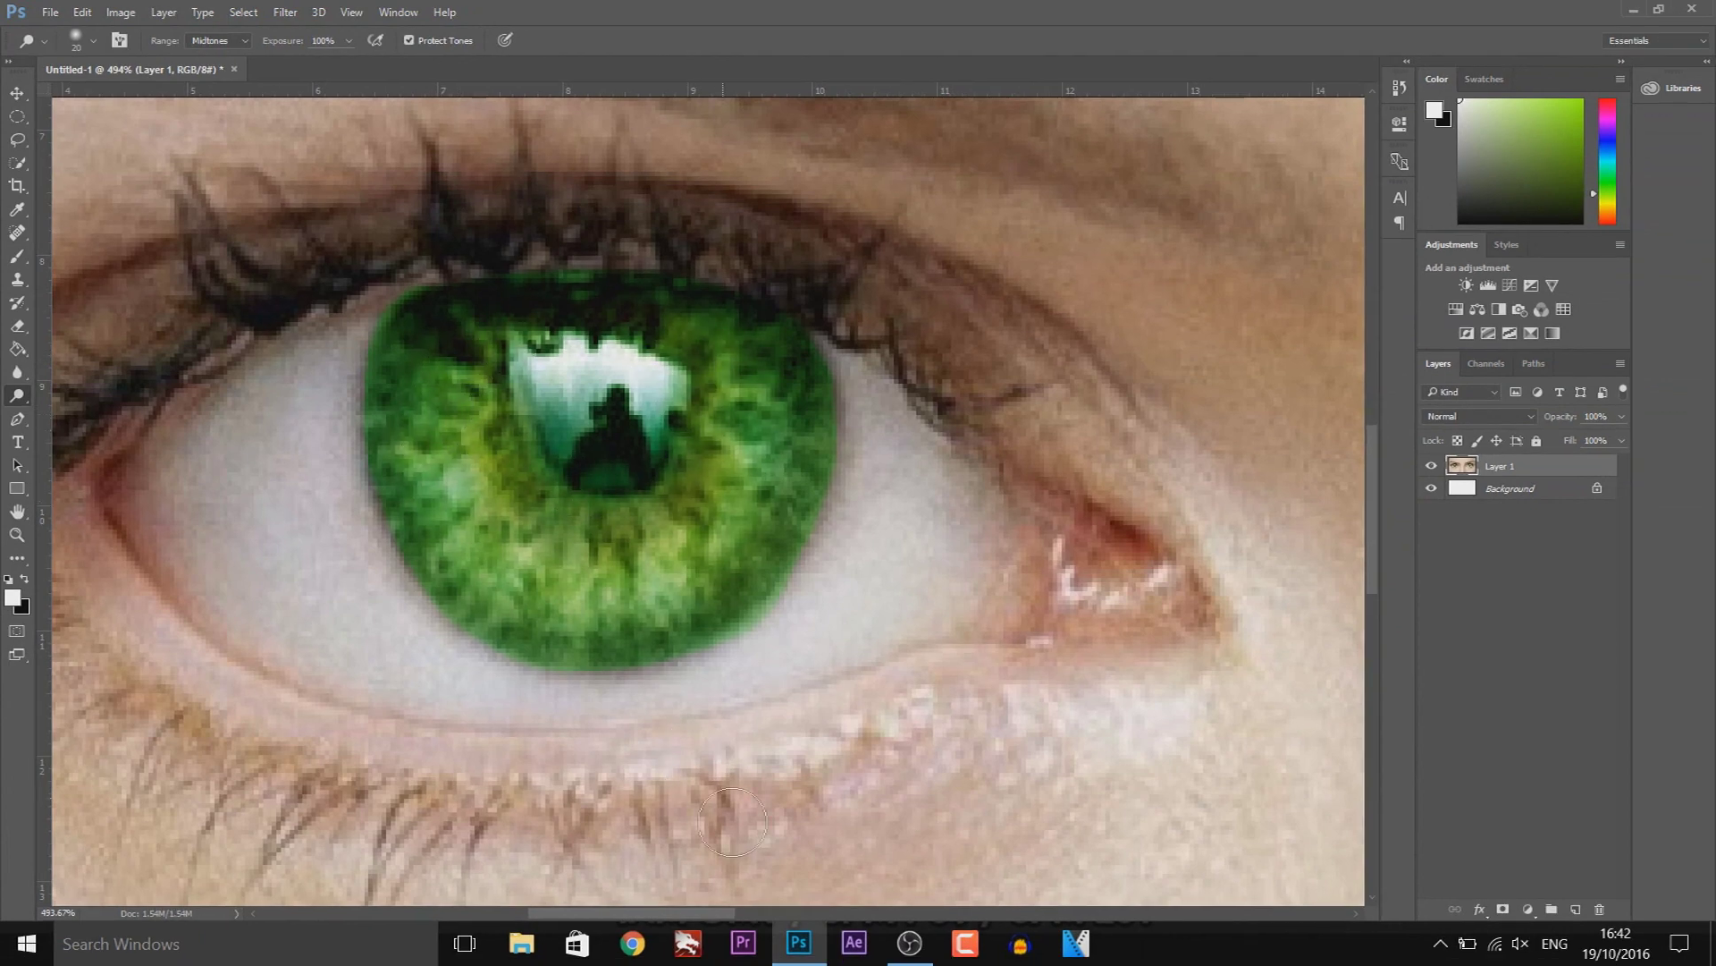
drag(675, 913, 1043, 914)
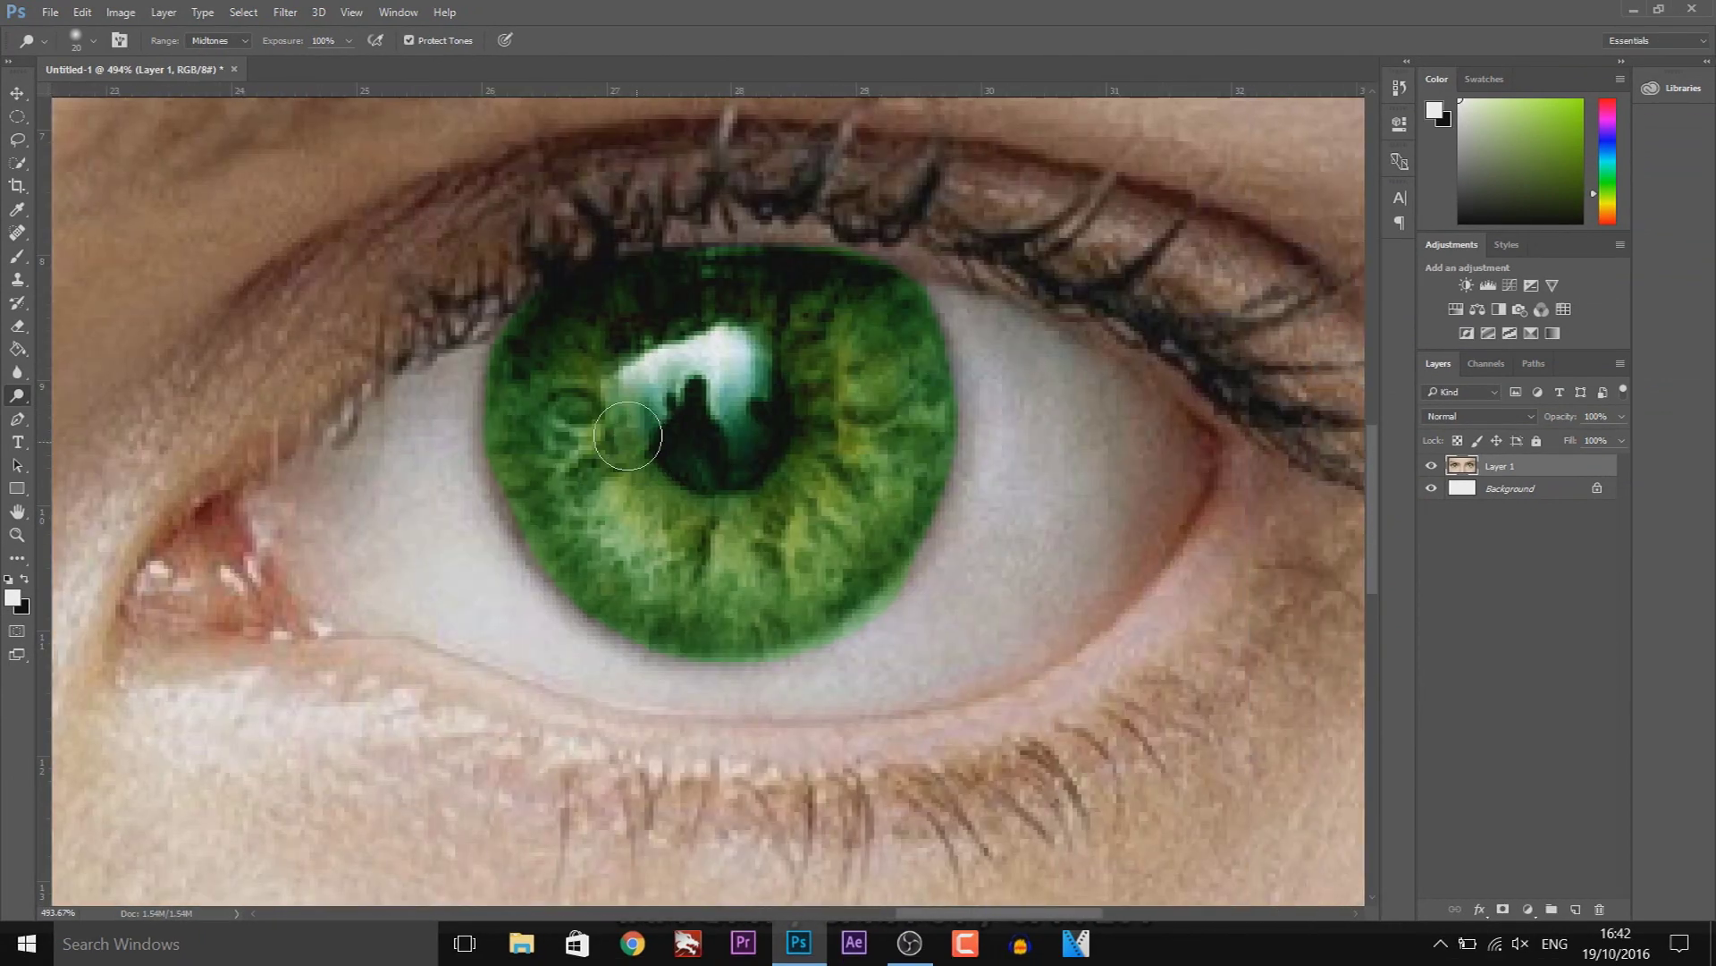
mouse_move(745, 504)
mouse_down()
mouse_move(700, 314)
mouse_move(755, 314)
mouse_up()
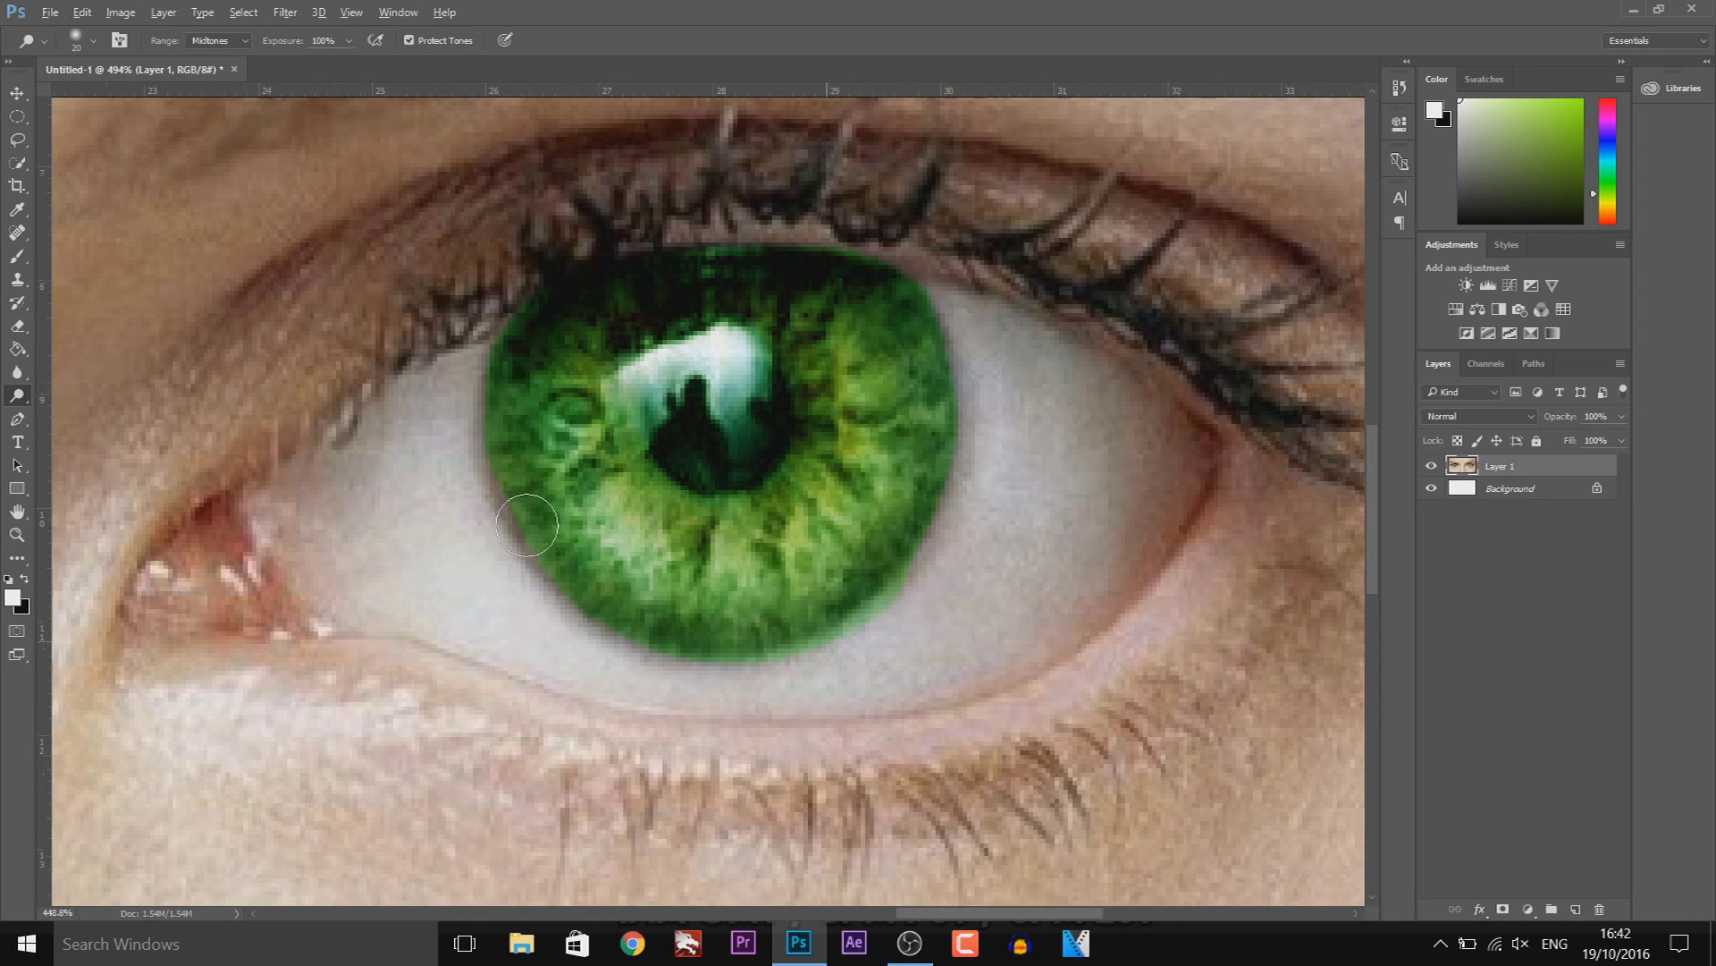
scroll(516, 532, down, 3)
scroll(524, 523, down, 3)
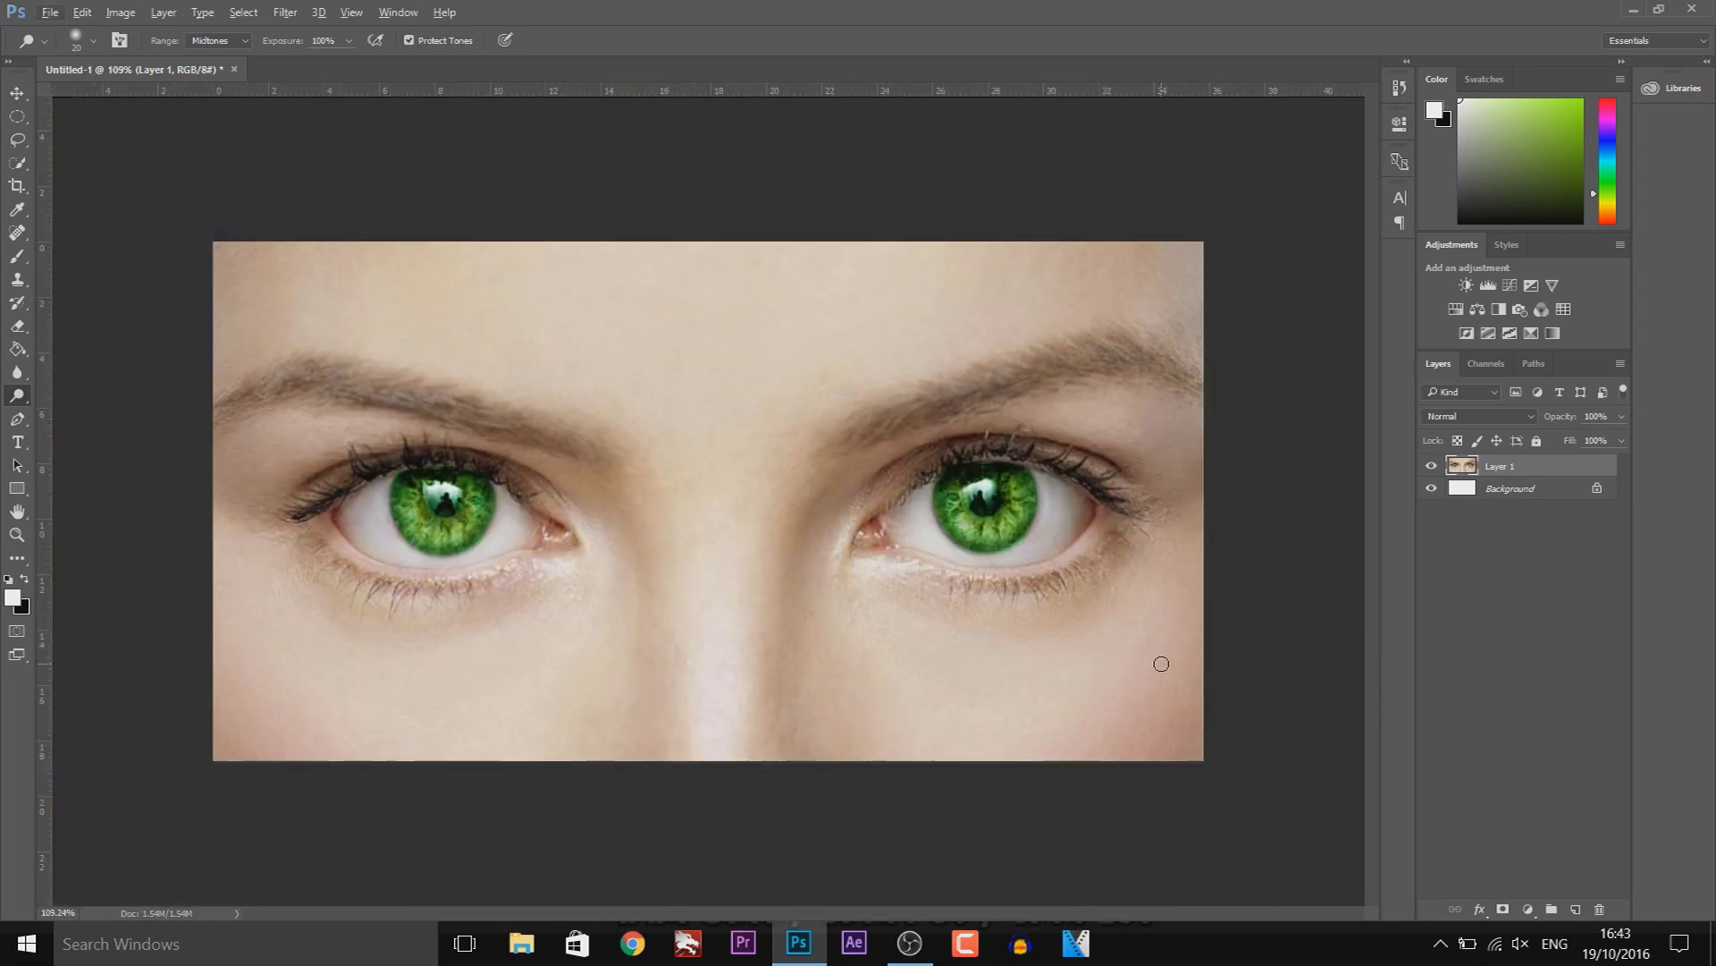
key(ctrl+z)
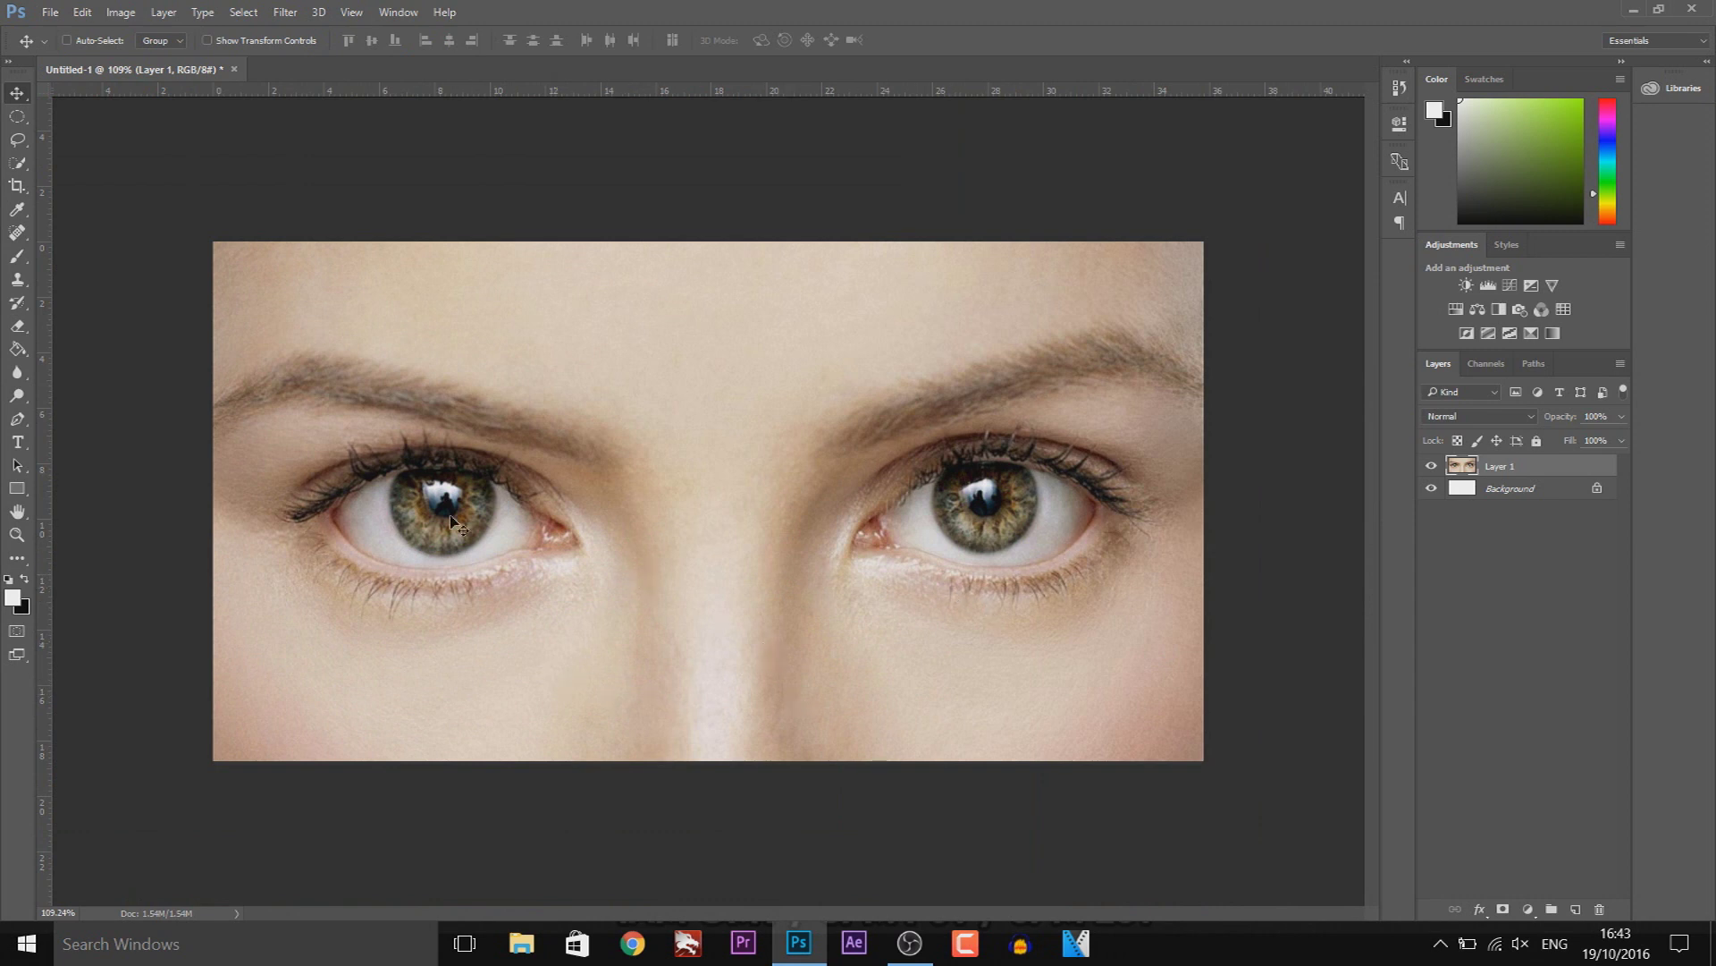
Zoom into the left eye, choose the Pen Tool in Path mode and place the first iris anchor
scroll(349, 494, up, 4)
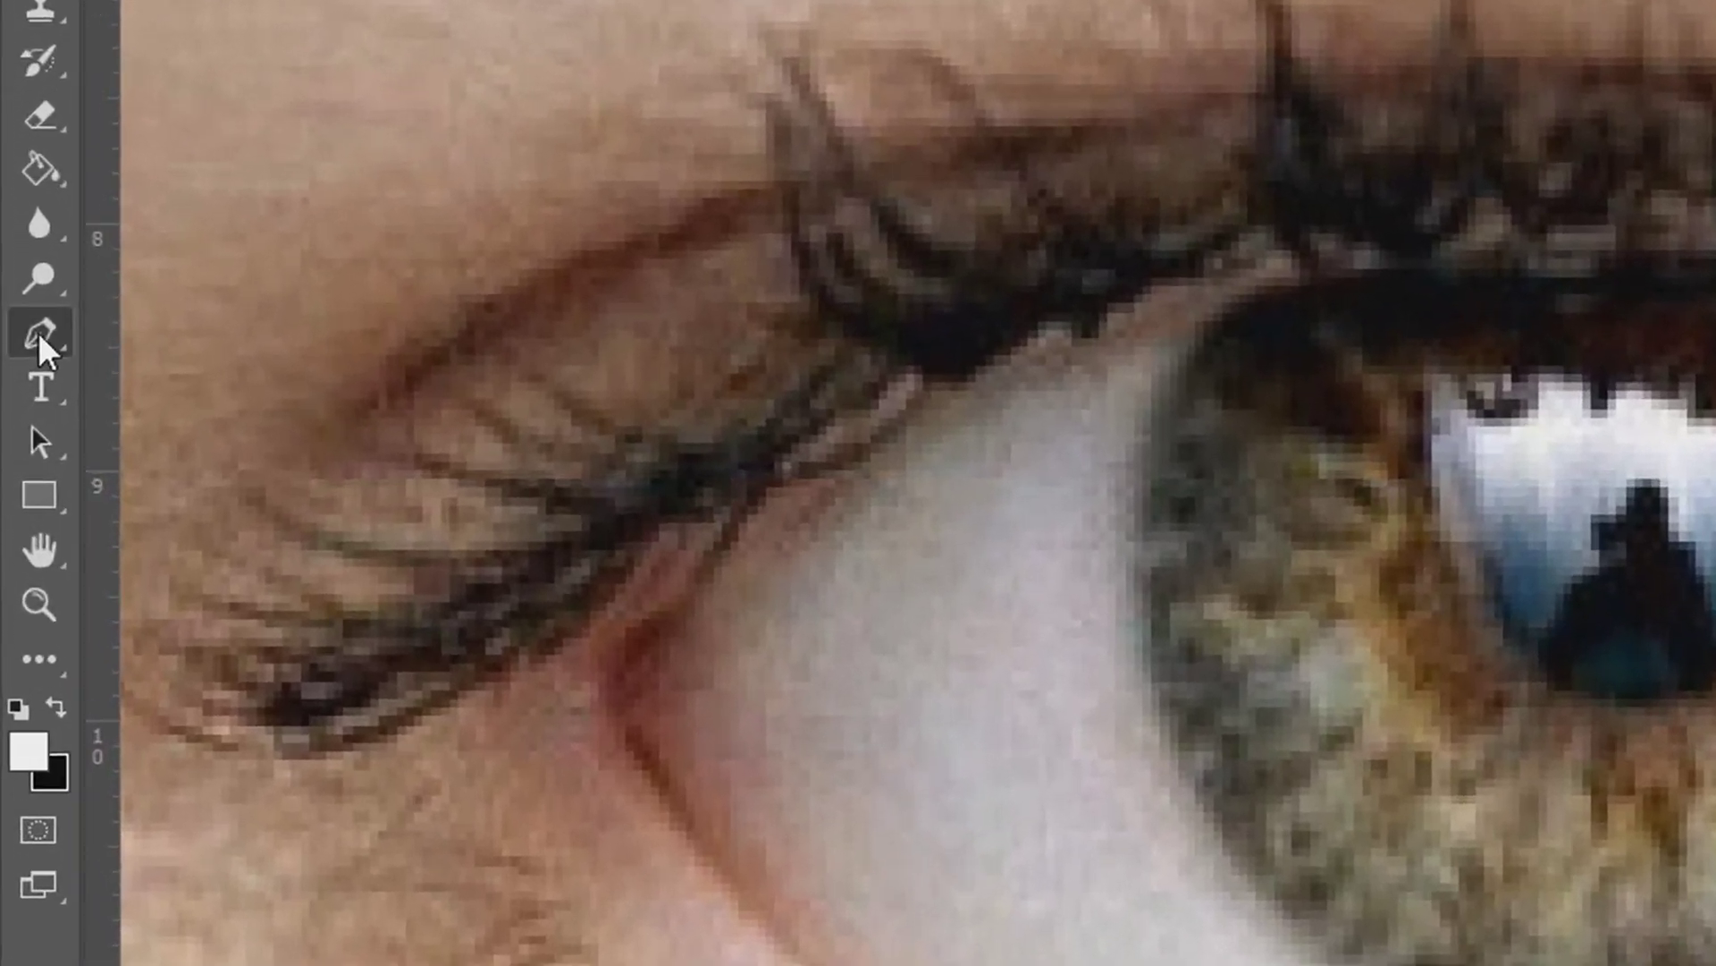
right_click(17, 418)
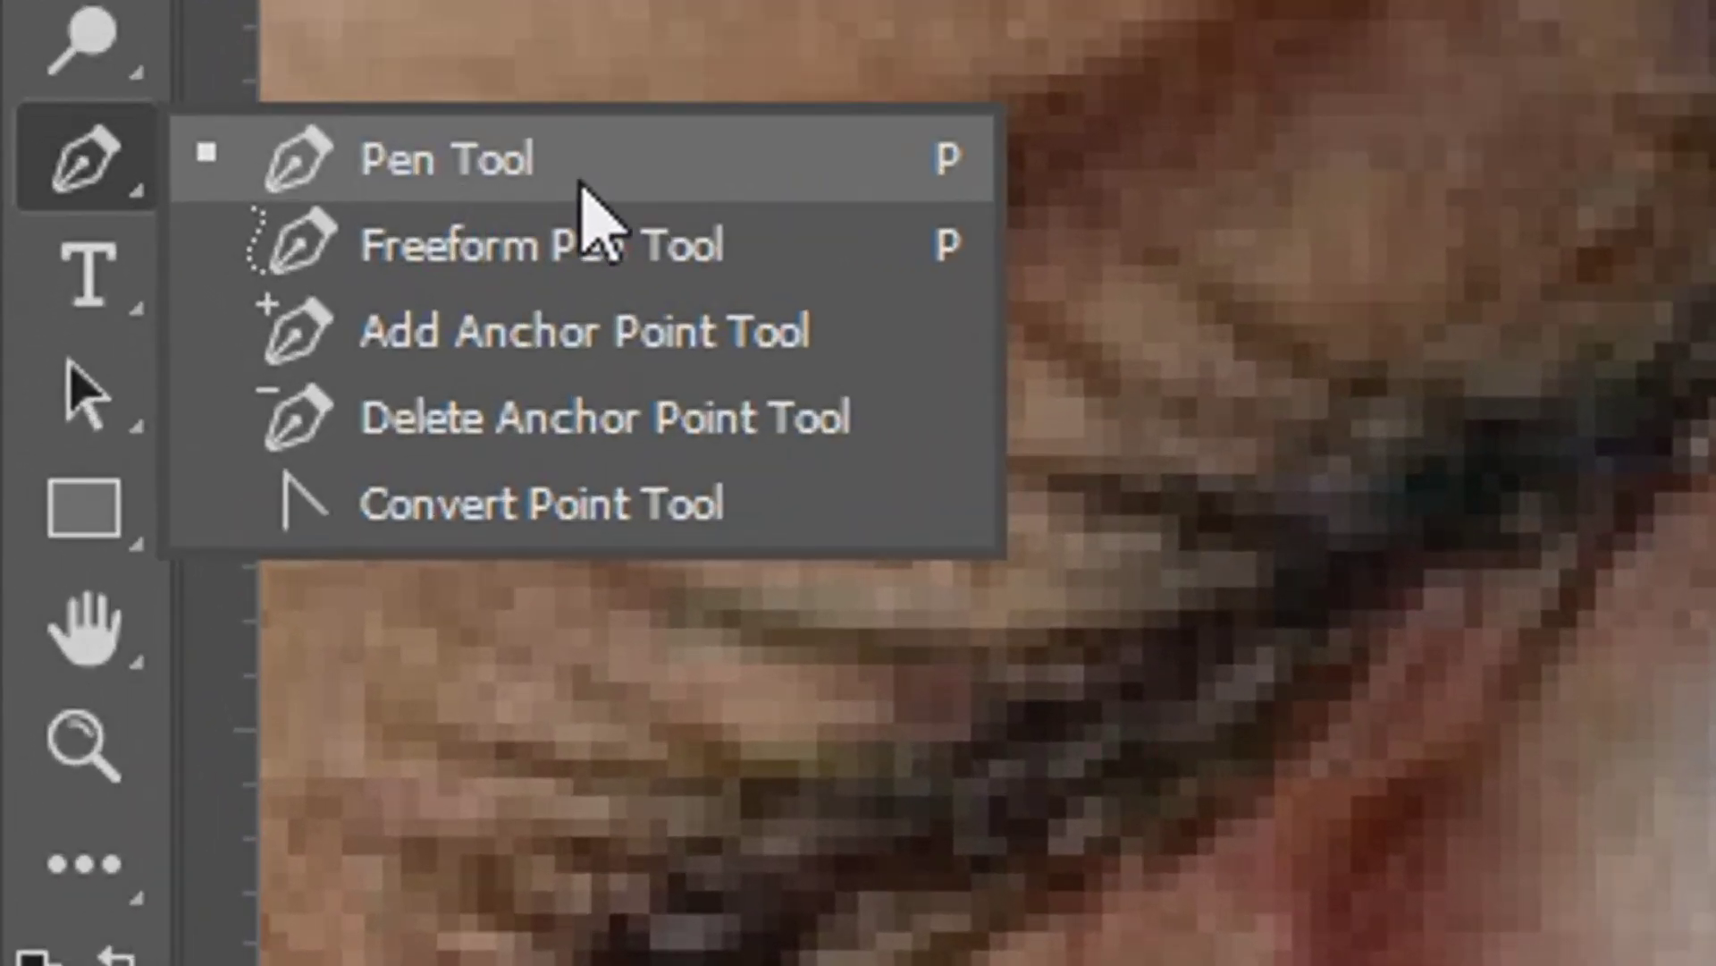
click(581, 161)
scroll(499, 413, up, 3)
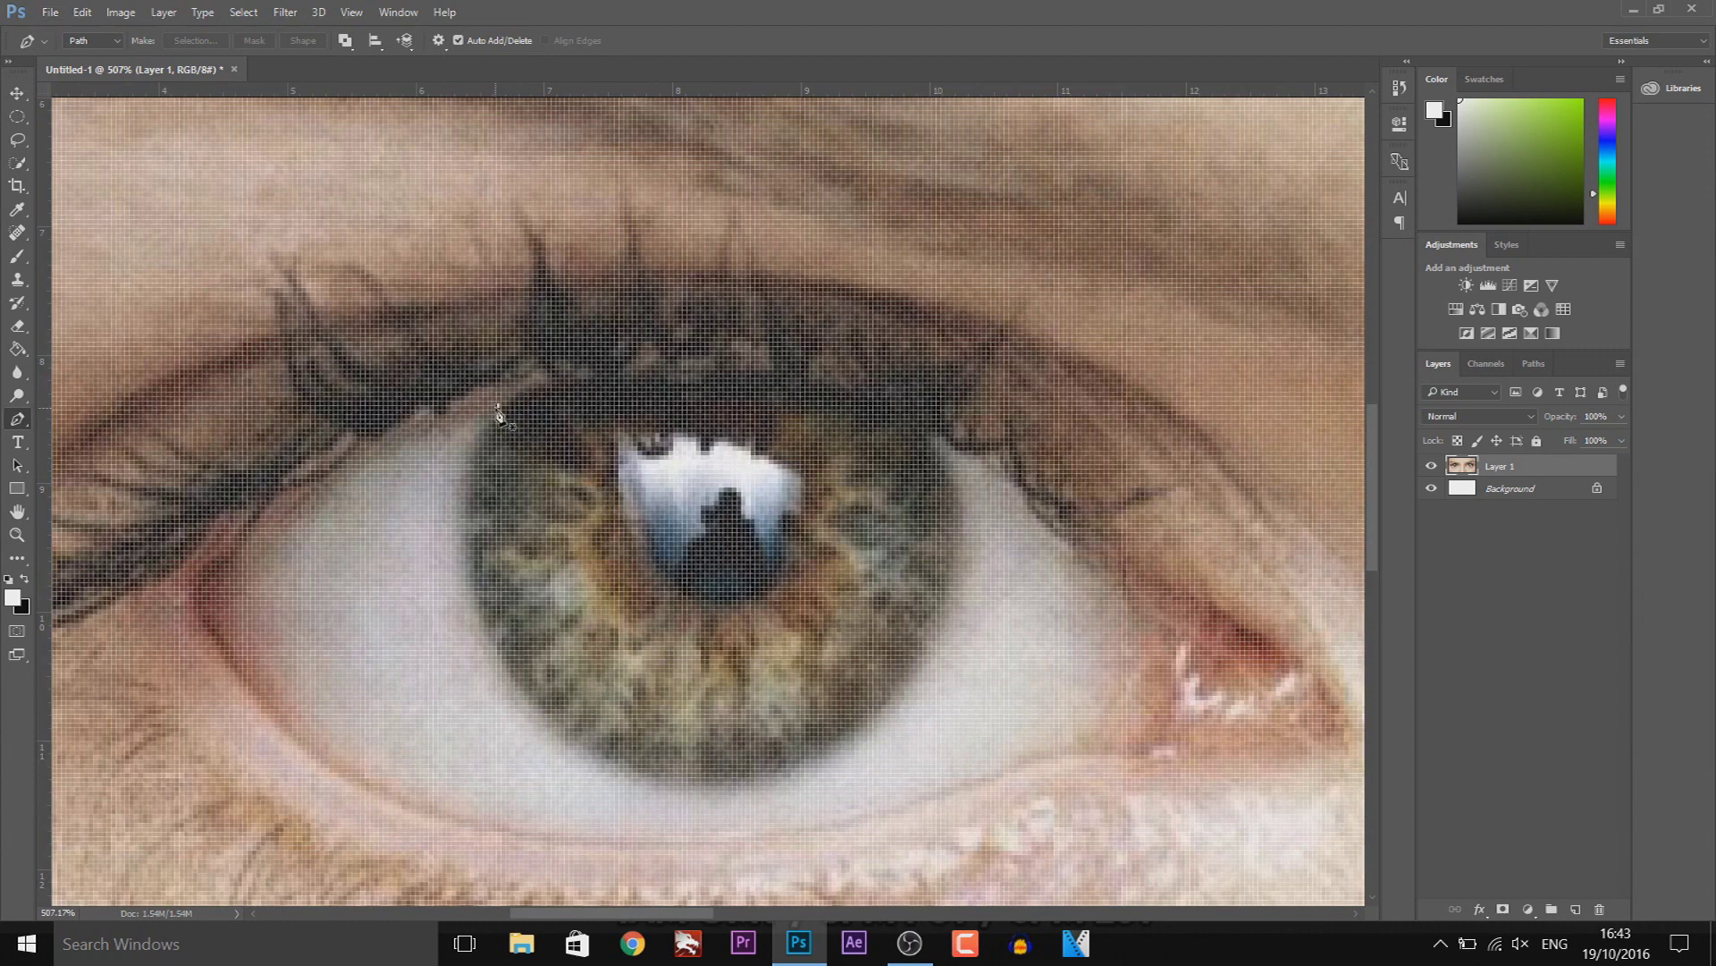
click(498, 405)
Place Pen anchors along the left, lower and right edges of the left iris
click(474, 601)
click(483, 633)
click(633, 772)
click(683, 786)
click(736, 786)
click(782, 783)
click(955, 537)
click(954, 514)
click(950, 492)
click(941, 465)
click(919, 432)
Continue anchors across the iris top, fixing one misplaced point, and close the path
click(892, 411)
click(863, 396)
click(823, 383)
click(787, 369)
key(ctrl+z)
click(774, 374)
click(723, 369)
click(682, 369)
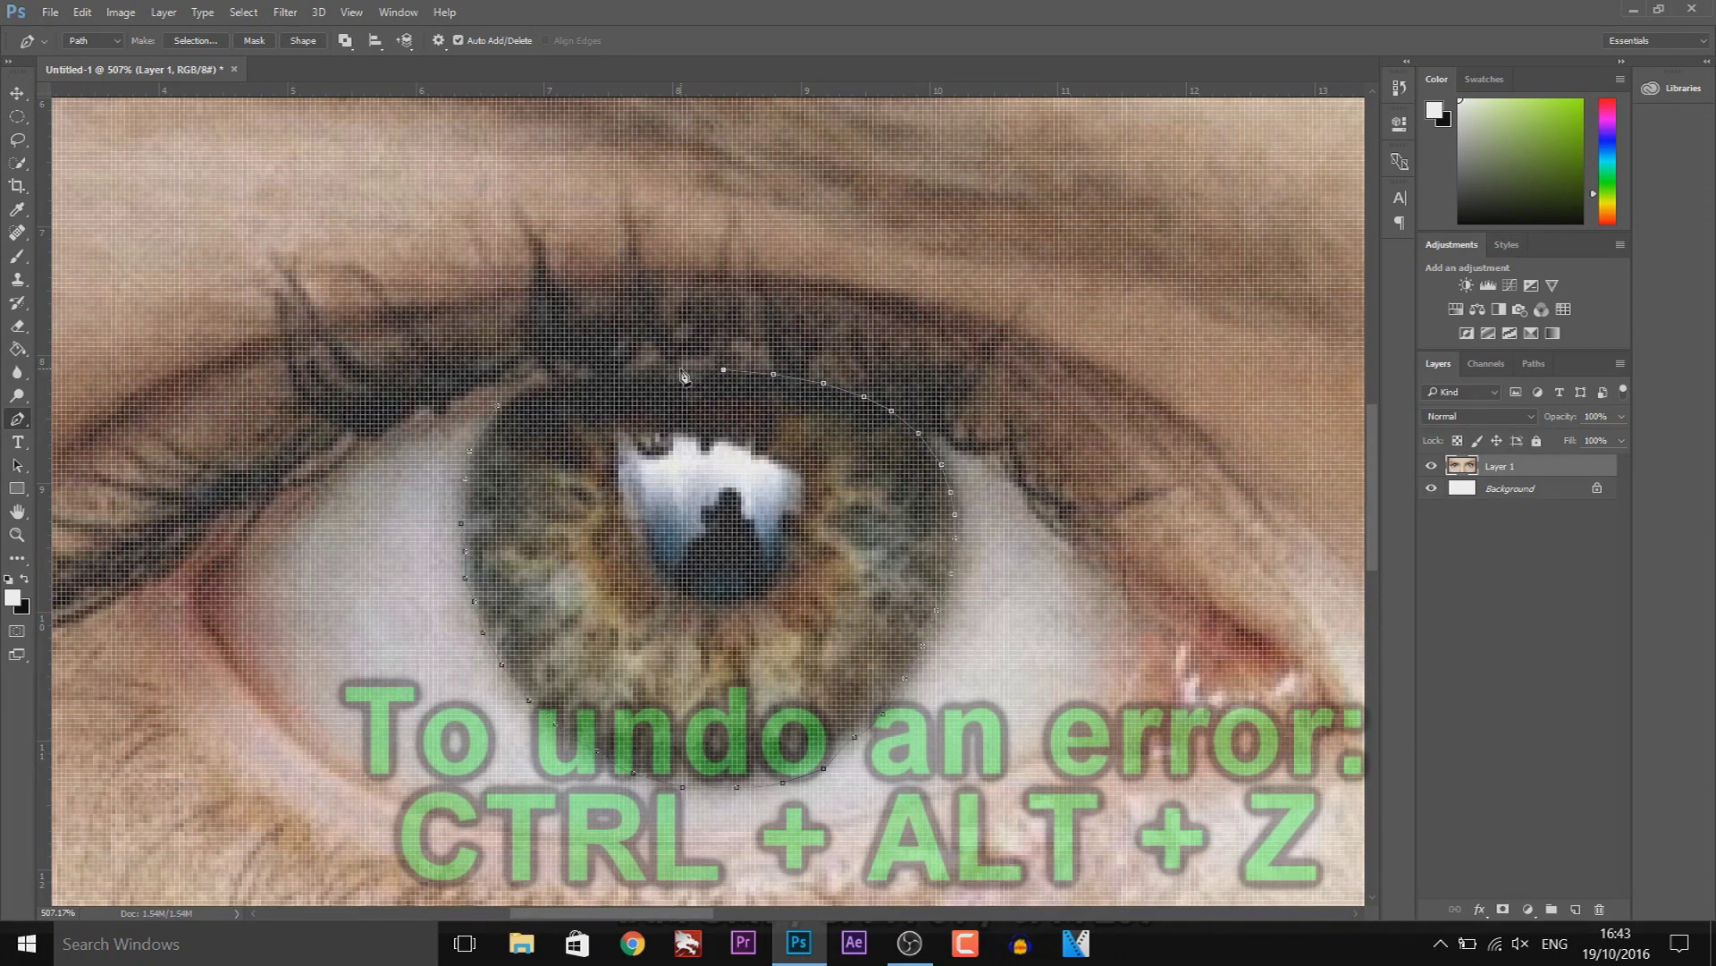
click(637, 369)
click(592, 374)
click(555, 383)
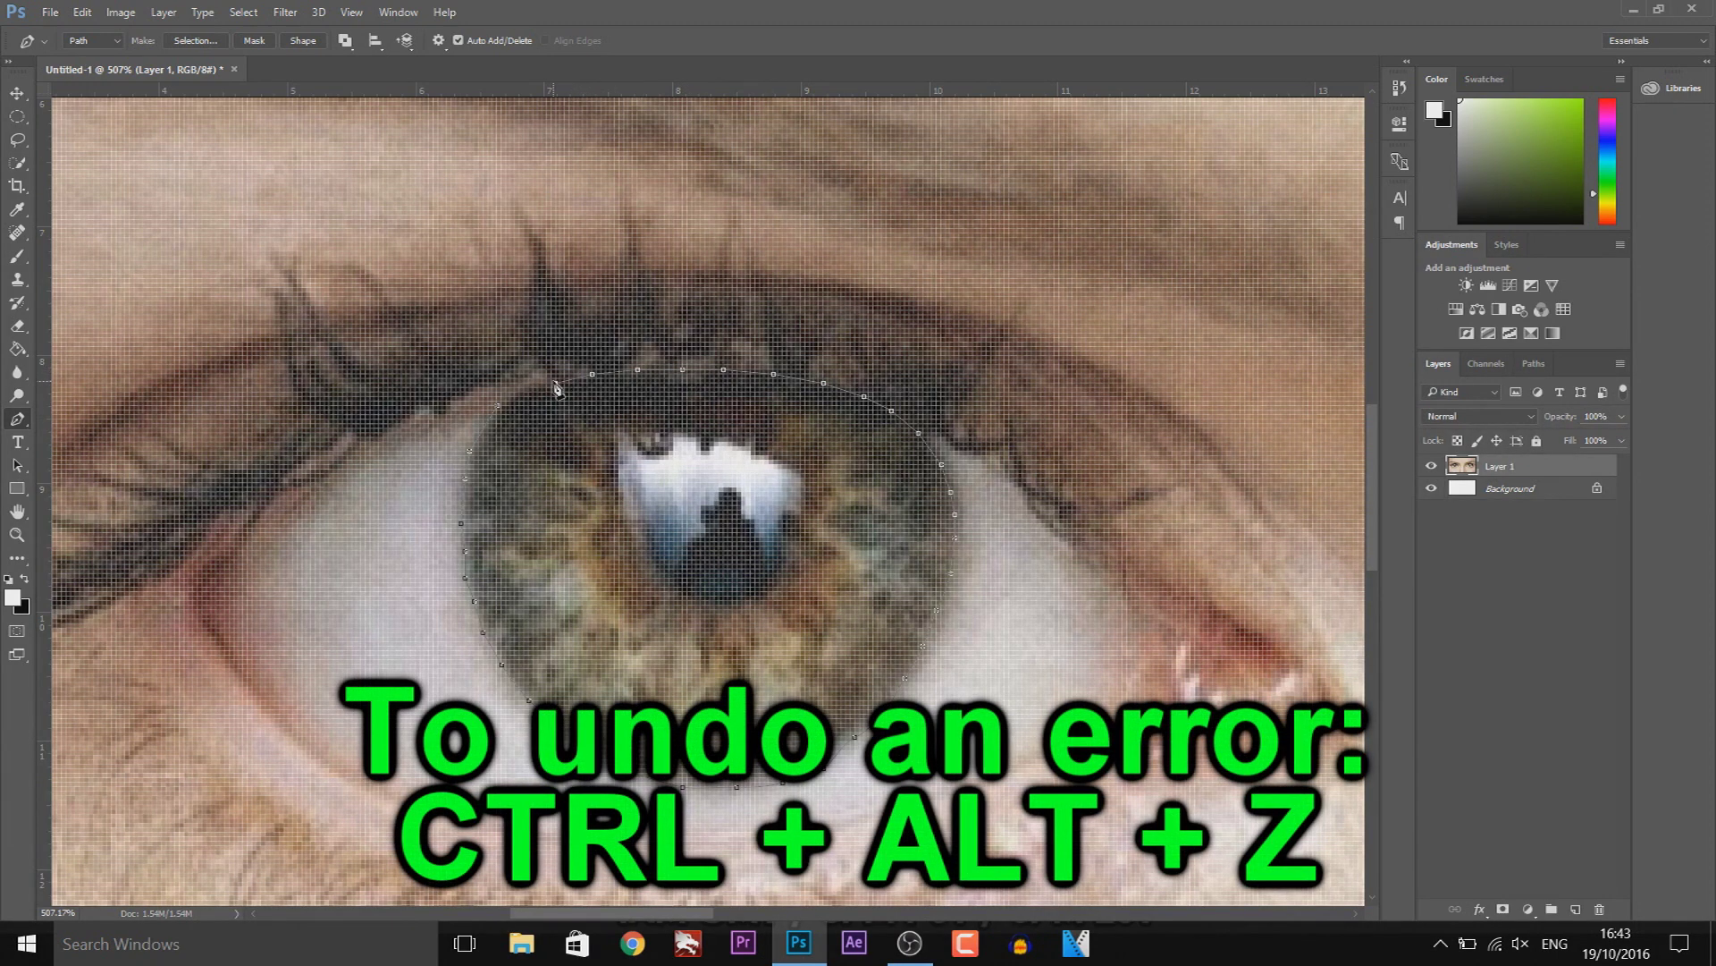
click(520, 391)
click(500, 407)
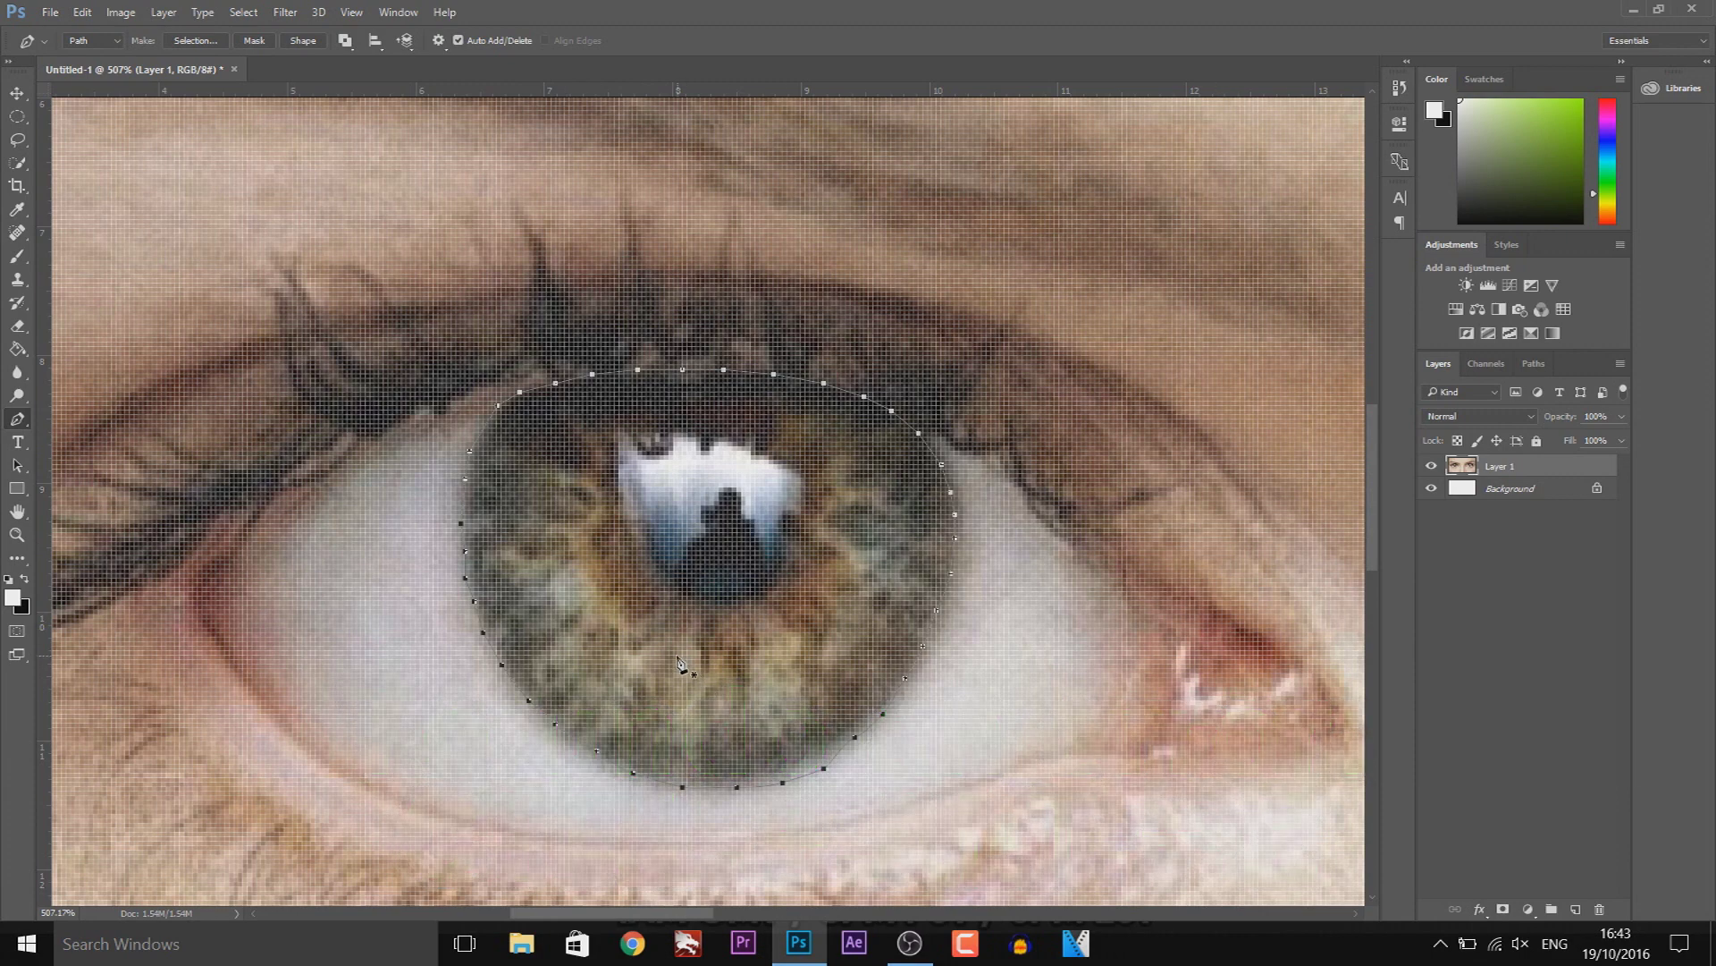
Convert the iris path into a selection with 0 px feather
right_click(647, 540)
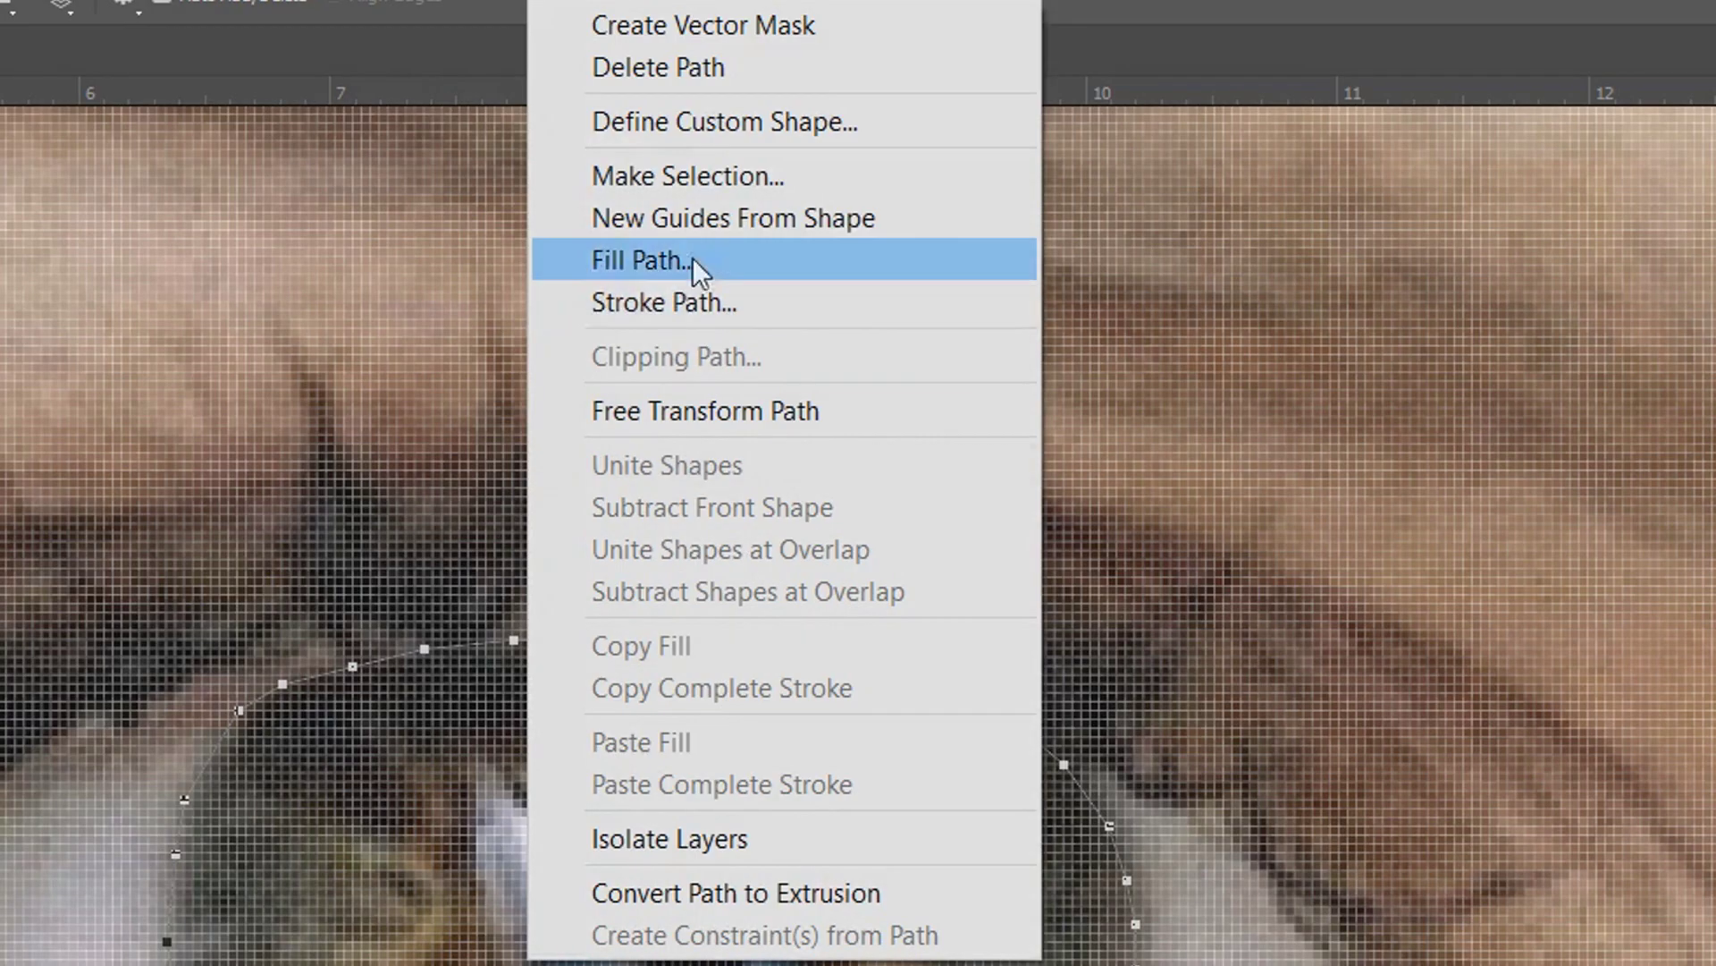
click(706, 130)
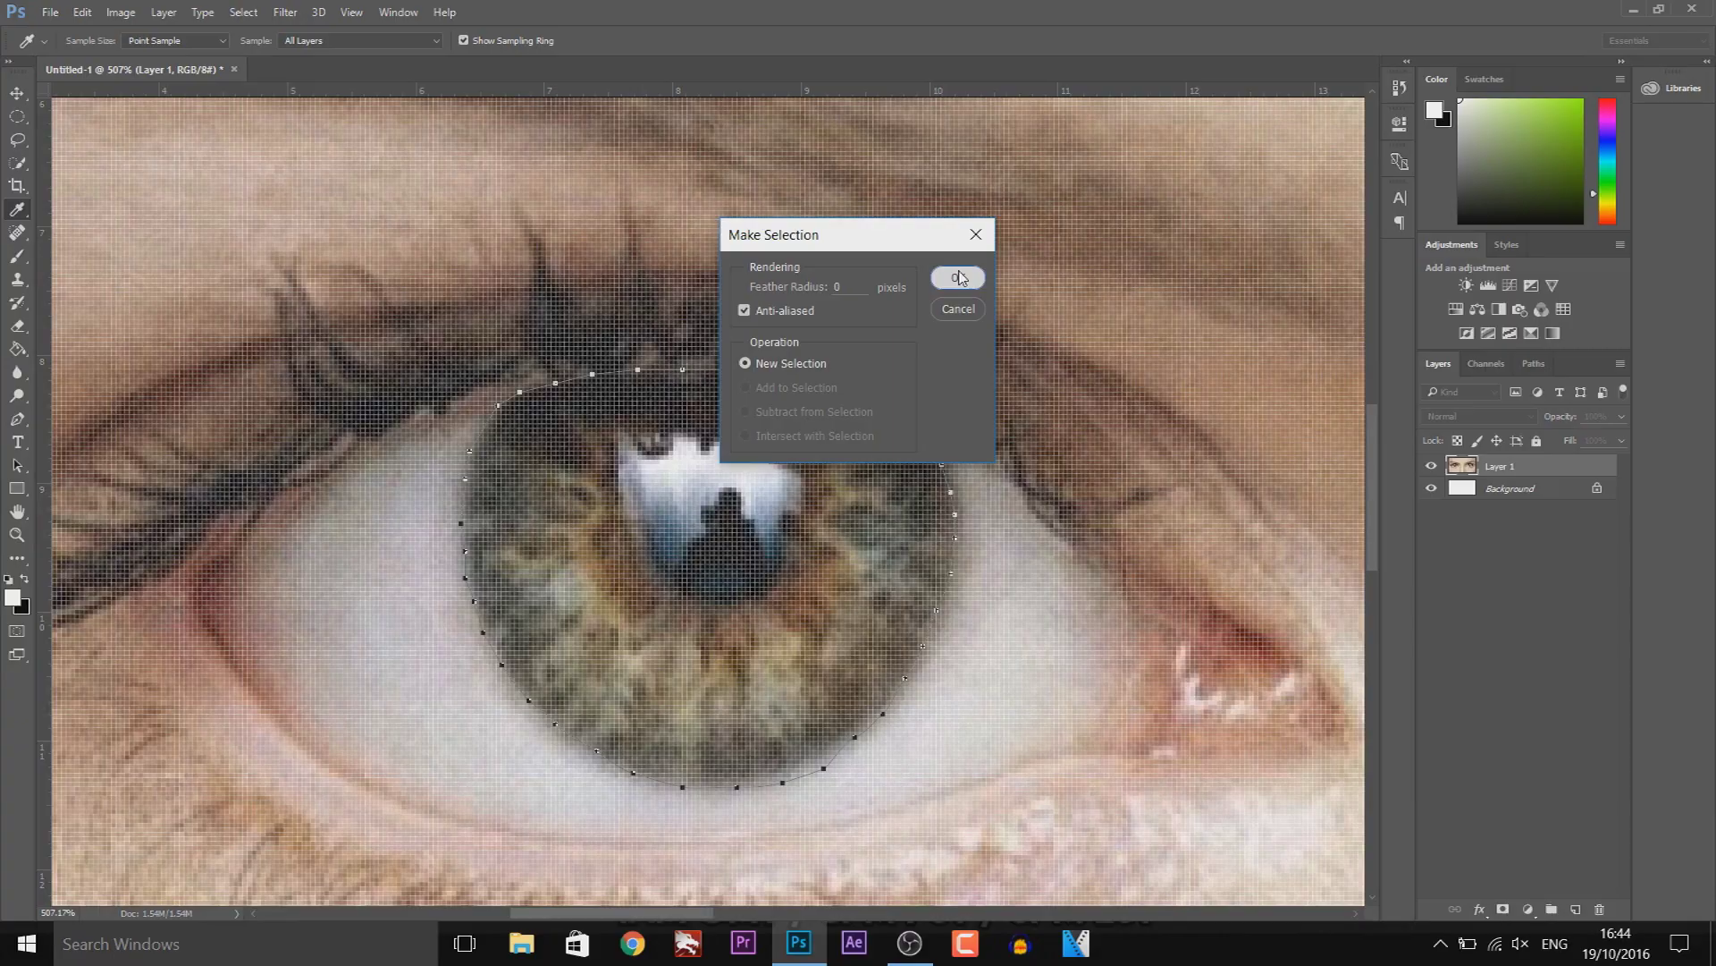
click(1143, 458)
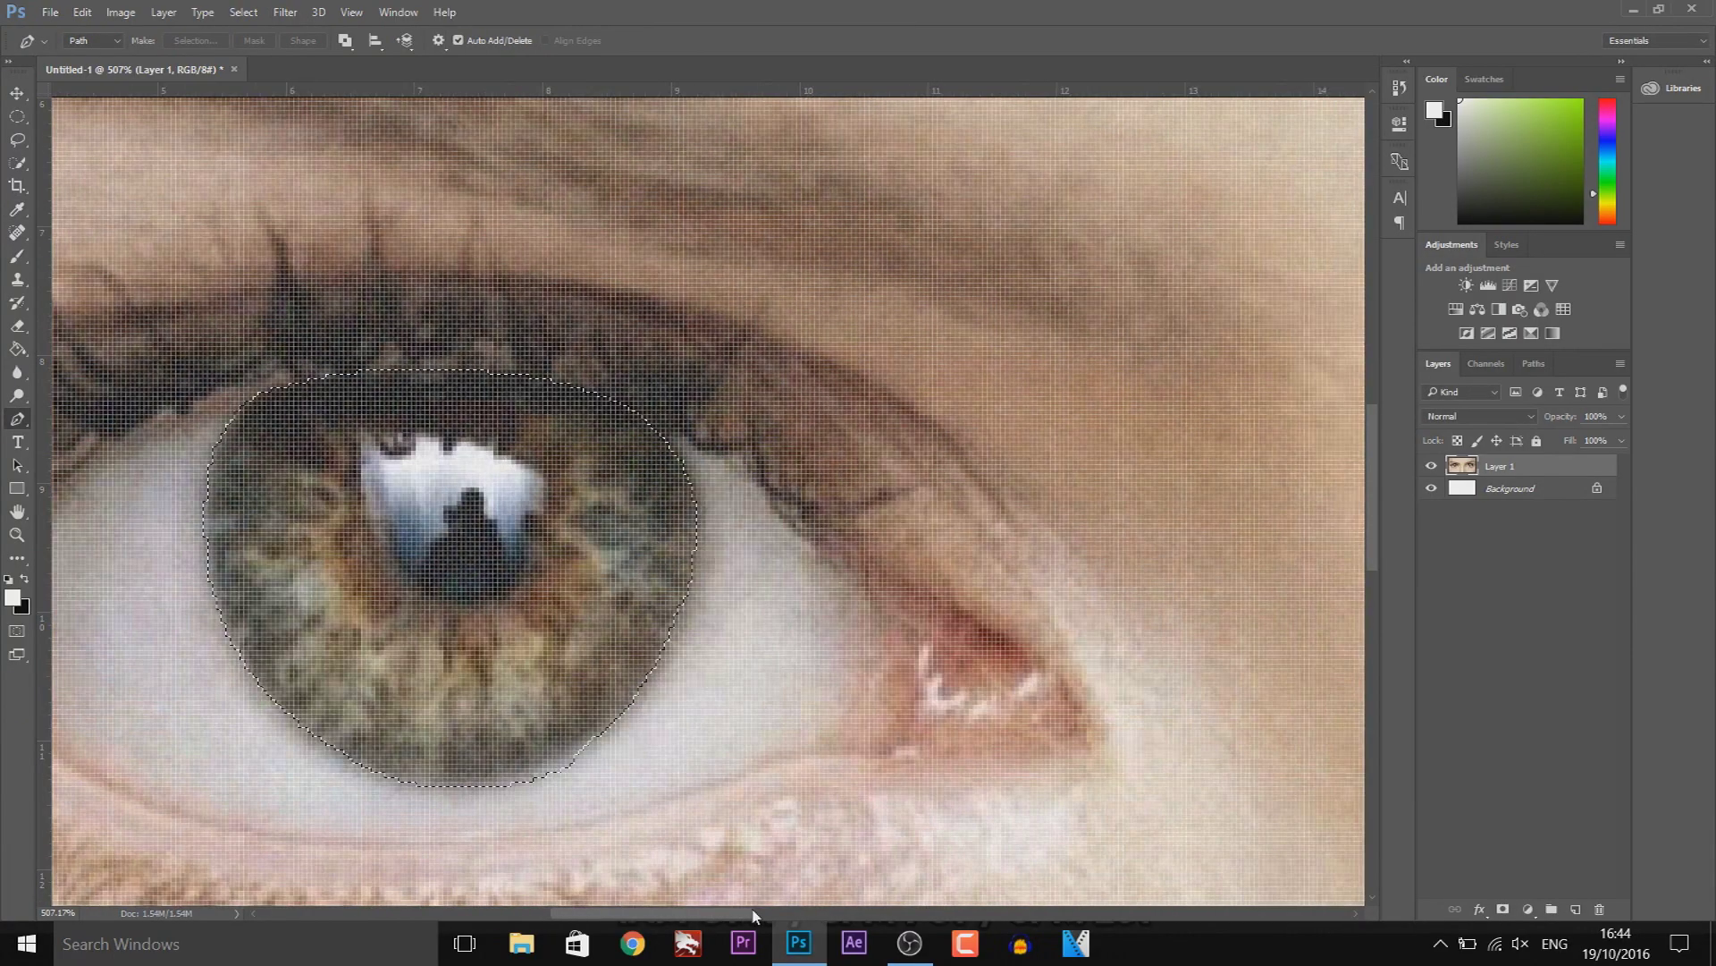
Trace a closed pen path around the right iris and add it to the existing selection
drag(754, 915, 1093, 914)
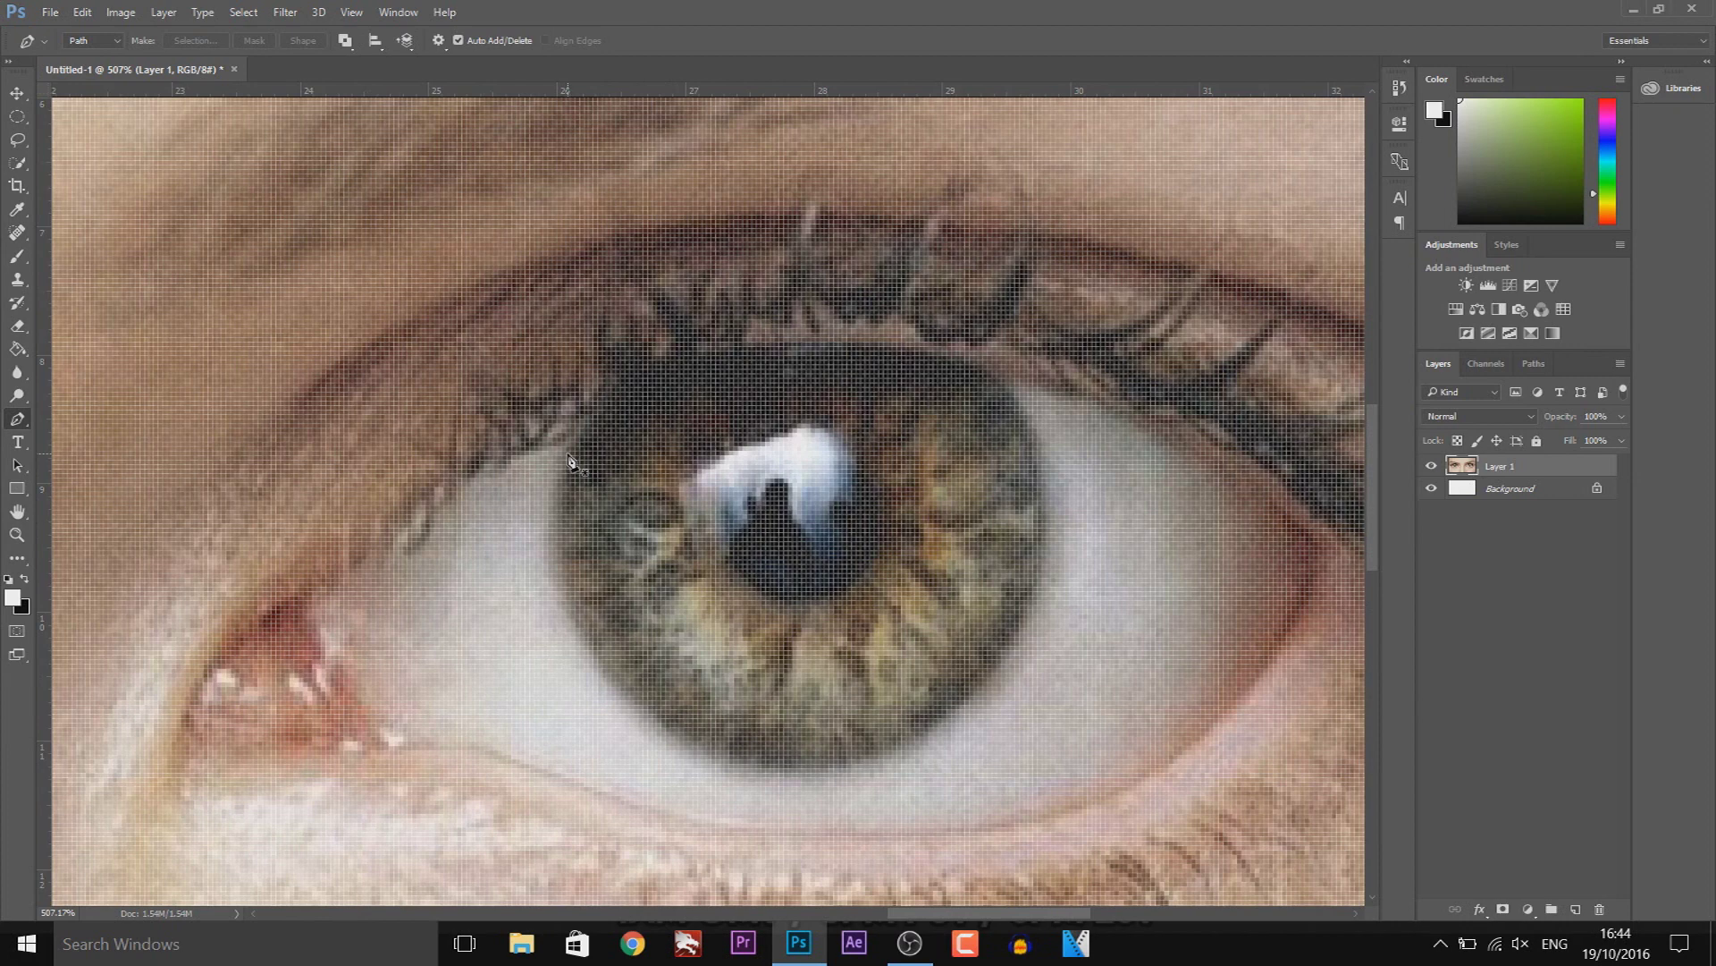
click(565, 455)
click(566, 457)
right_click(696, 511)
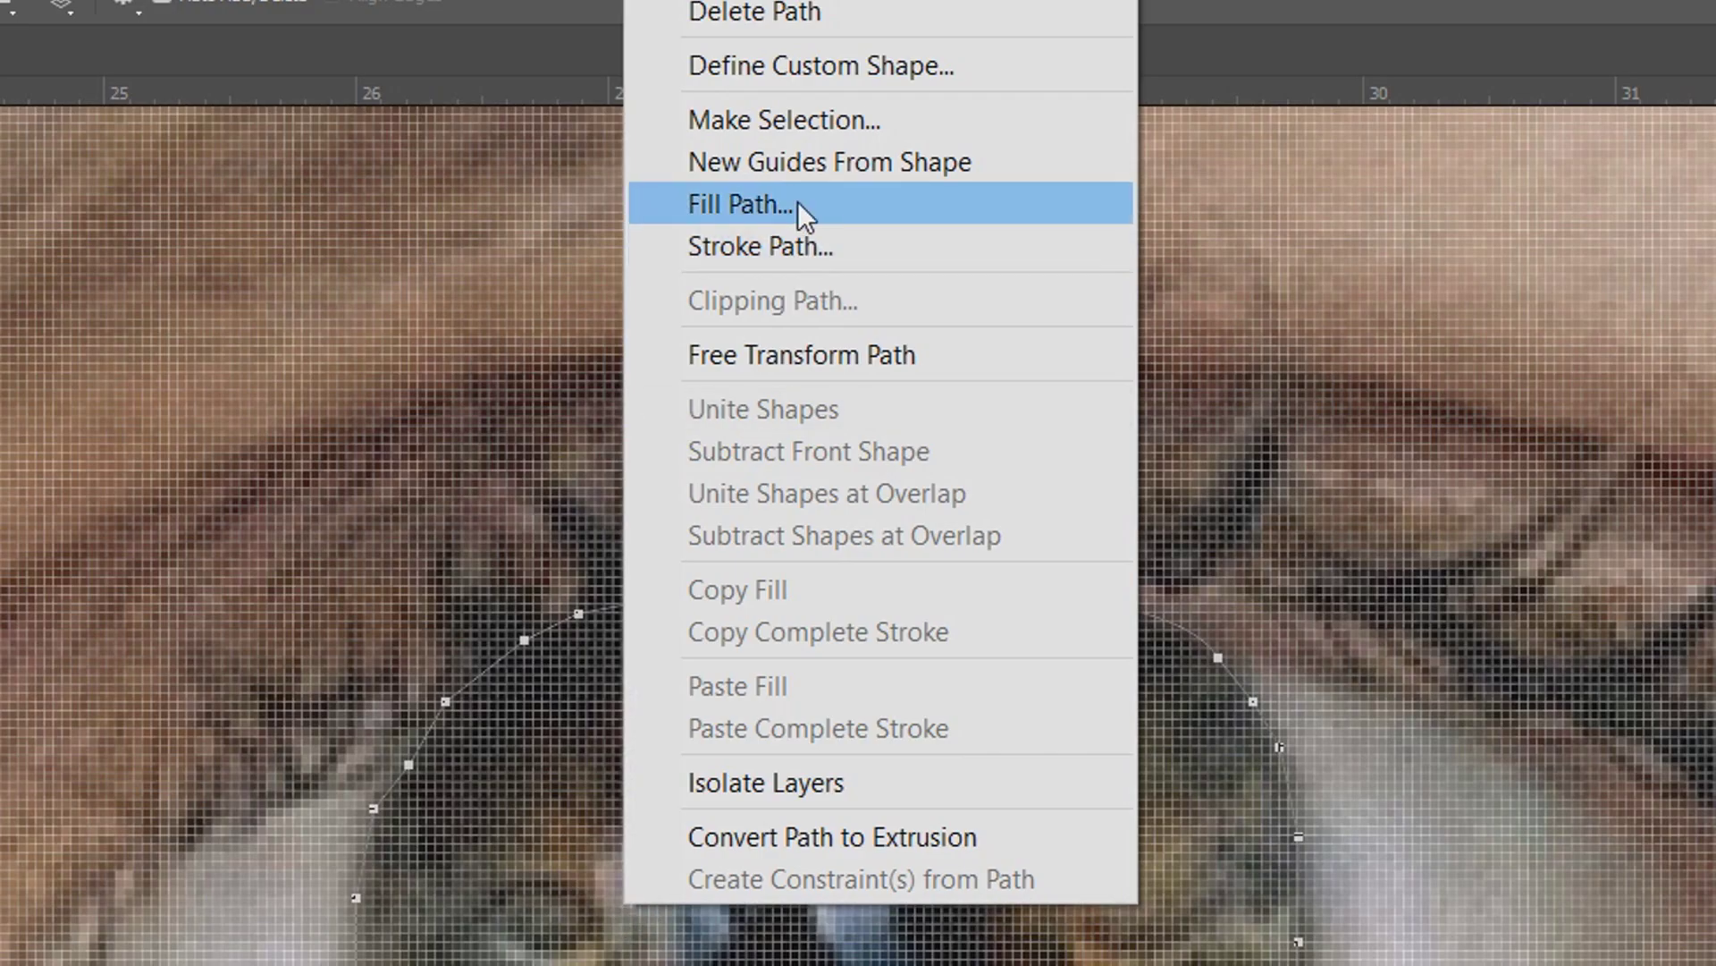
click(786, 117)
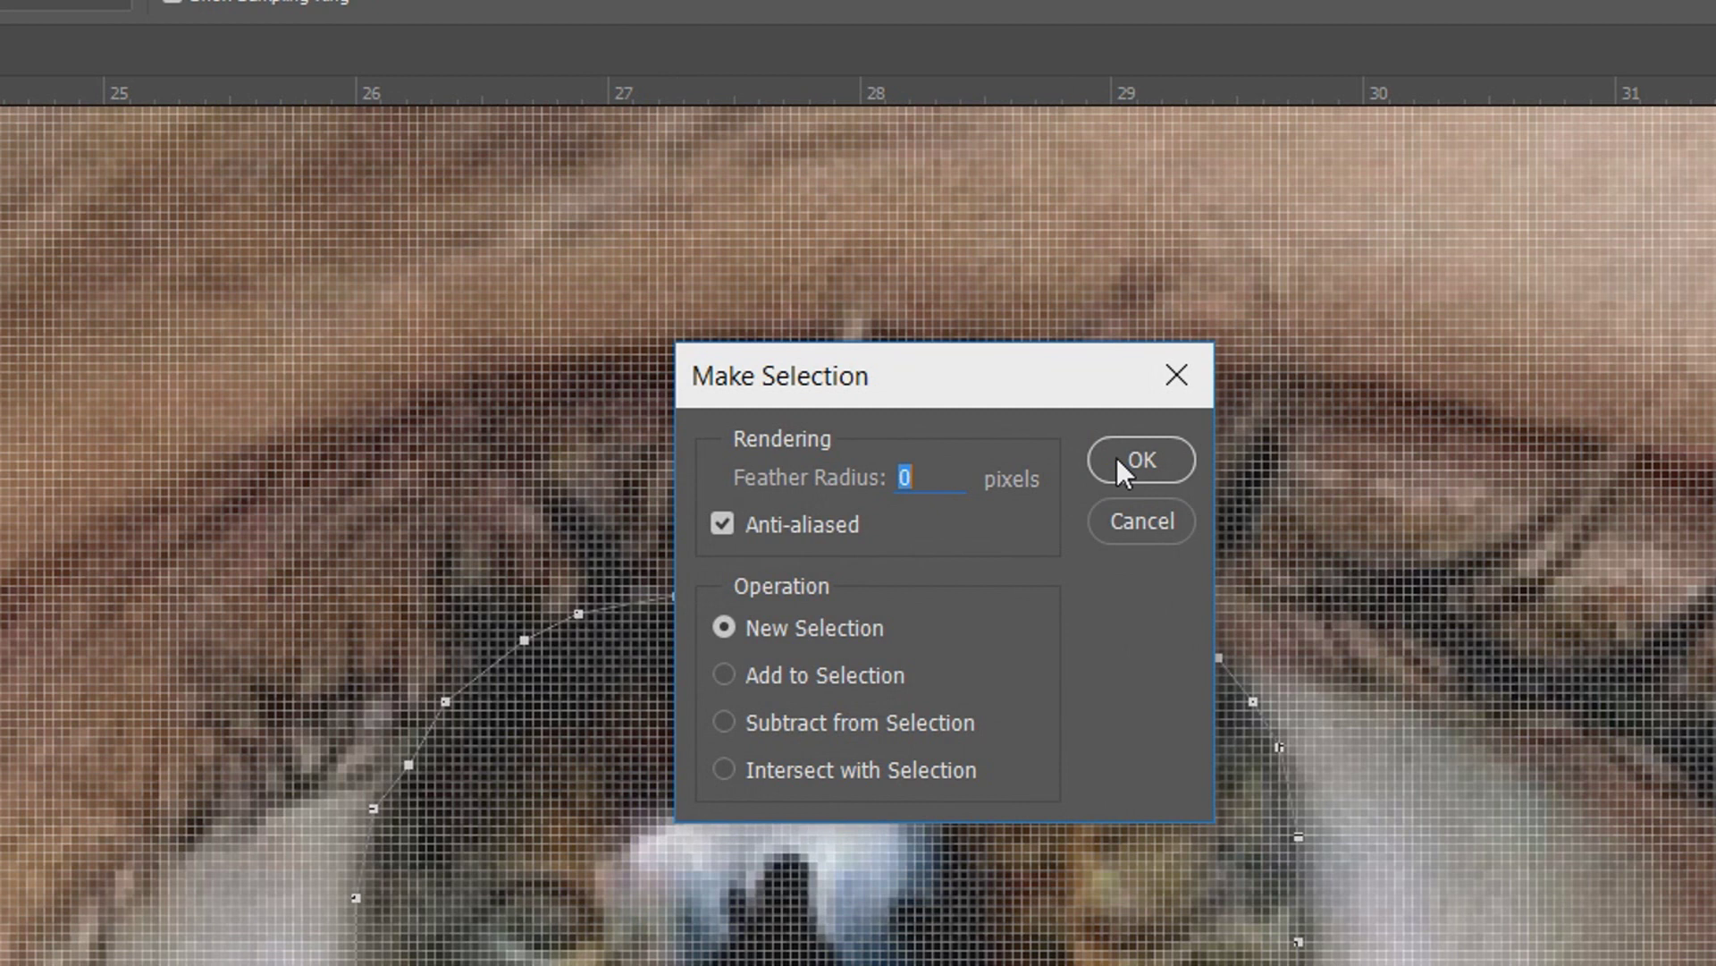
click(817, 677)
click(1111, 461)
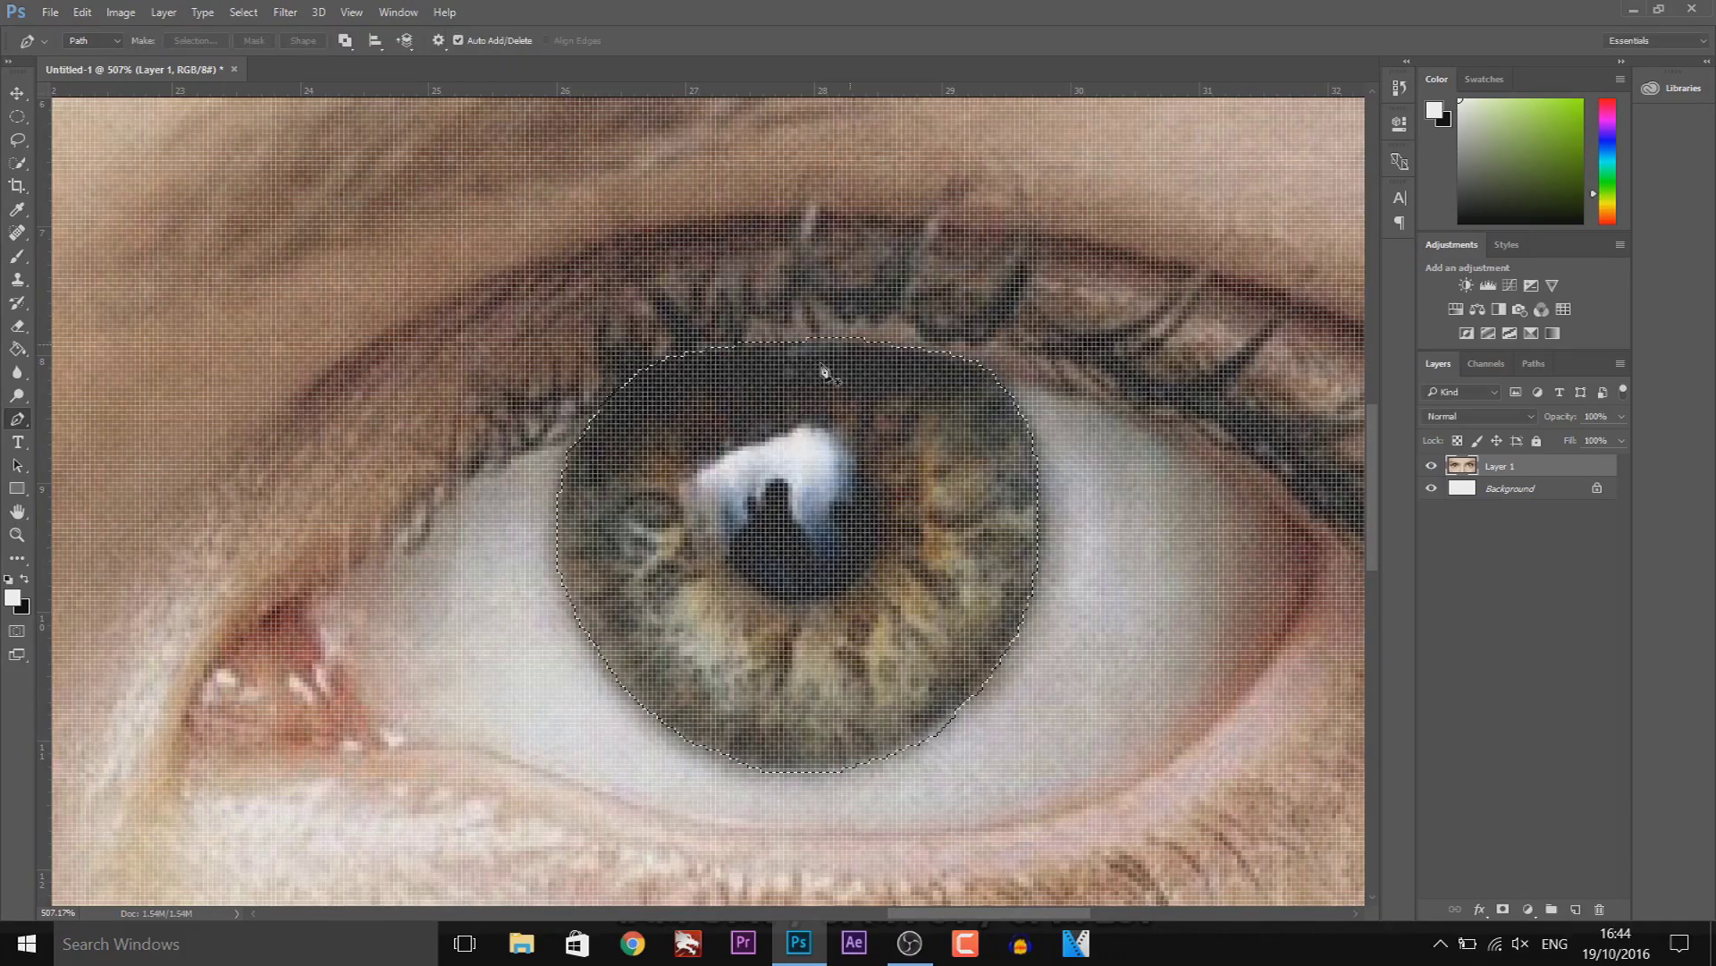
scroll(537, 617, down, 5)
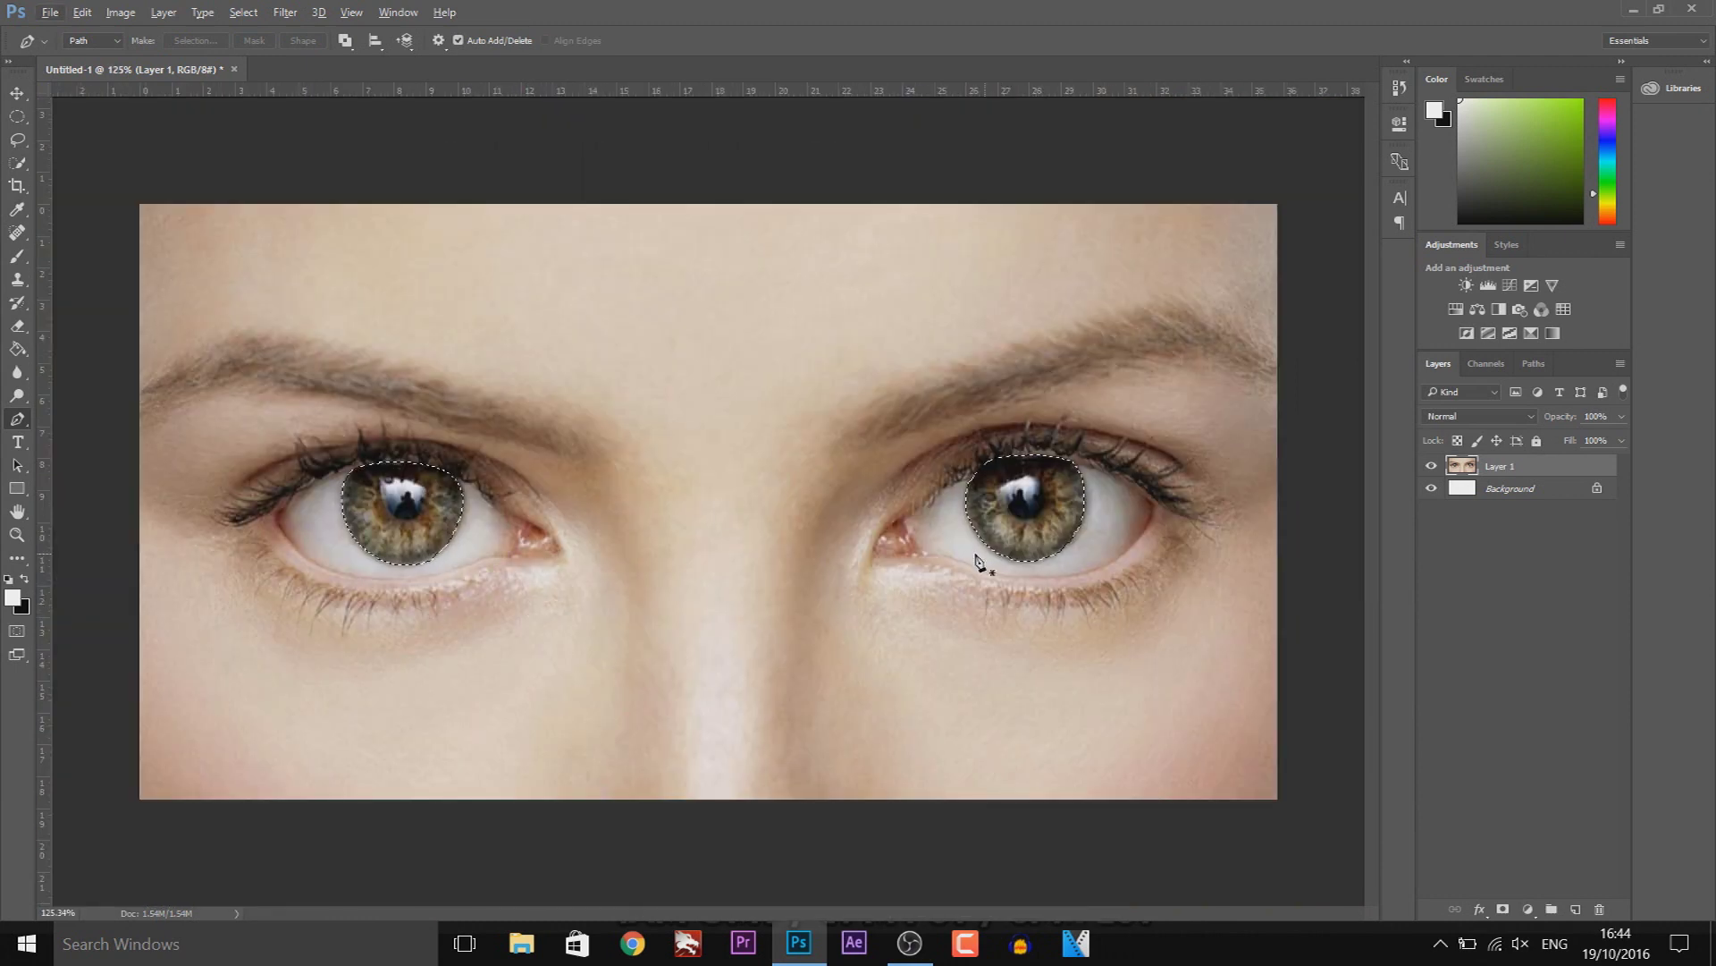
Apply a midtone Color Balance of Cyan -100, Green +100, Blue +100 to the selected irises
click(121, 13)
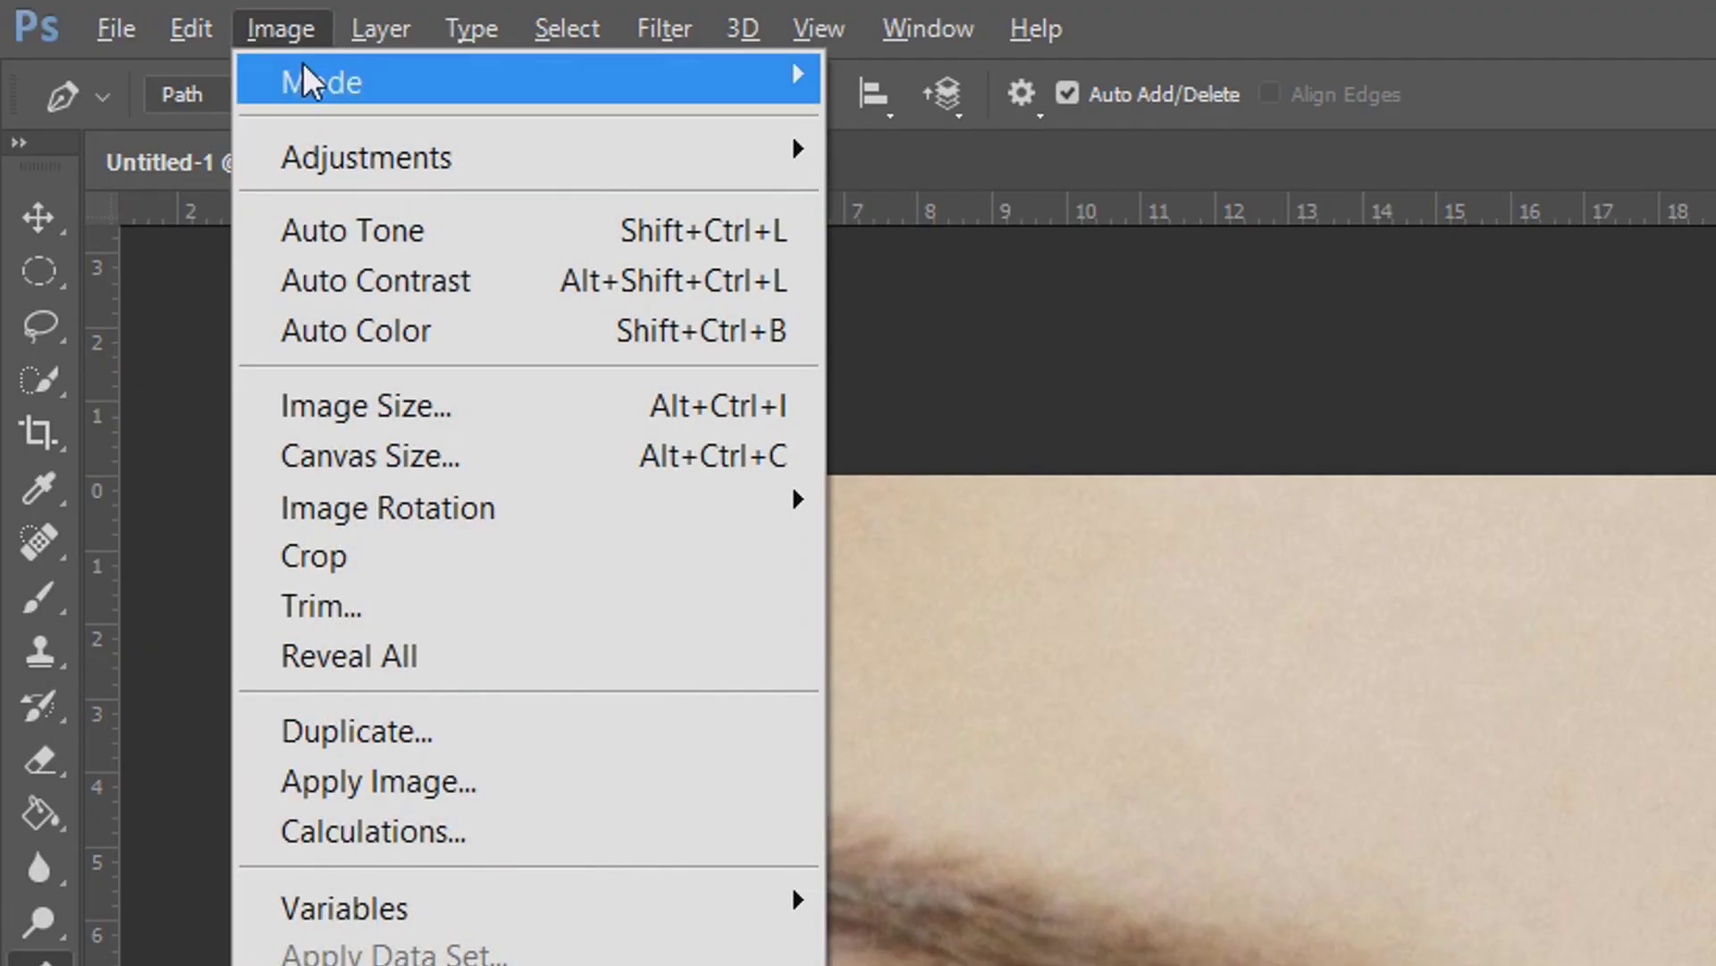
mouse_move(368, 176)
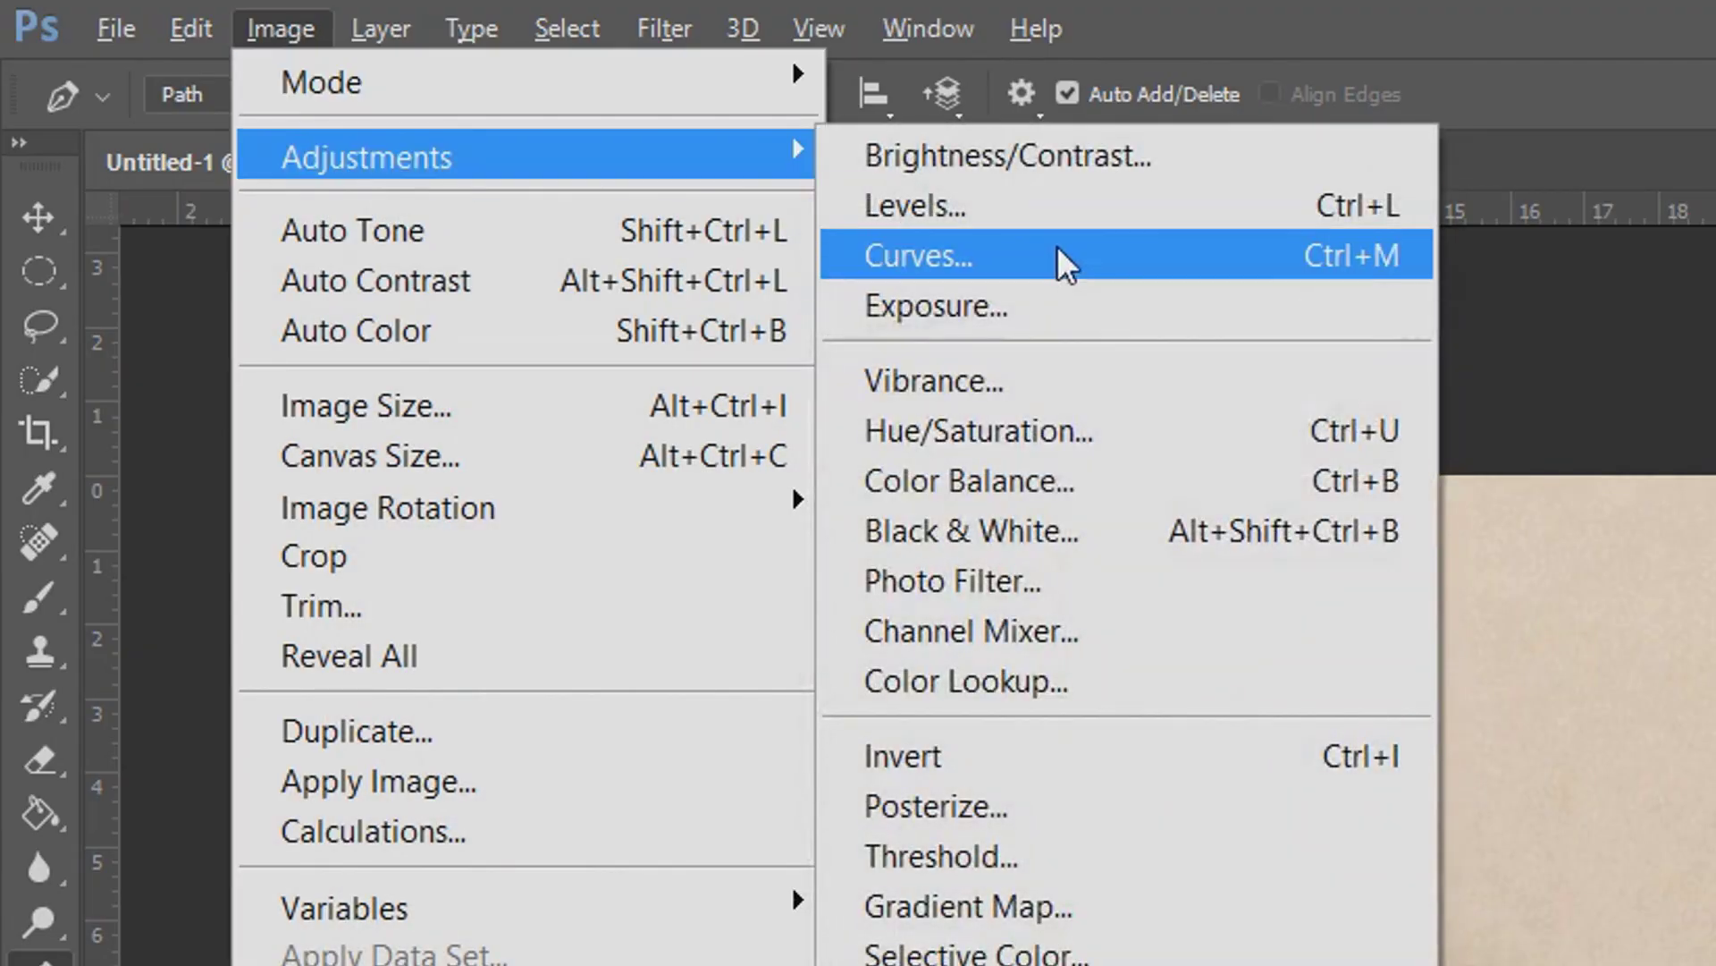
click(1076, 491)
drag(738, 207, 740, 207)
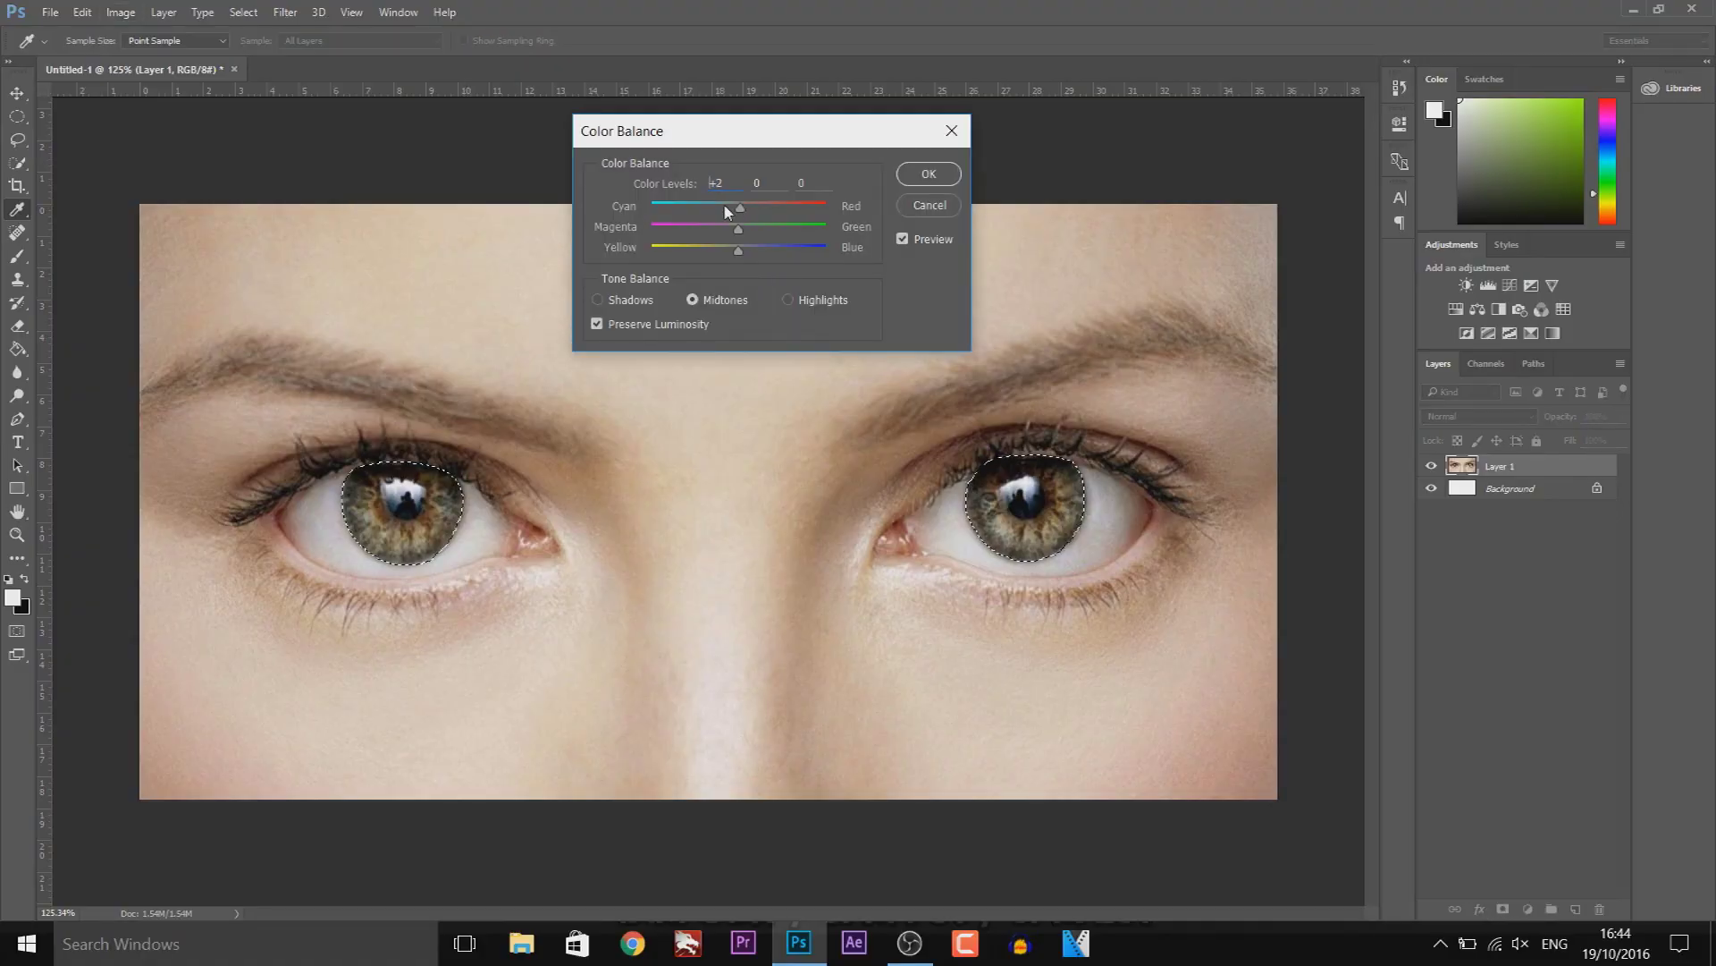
click(812, 234)
drag(659, 210, 640, 211)
click(765, 249)
drag(815, 228, 881, 234)
drag(765, 251, 883, 243)
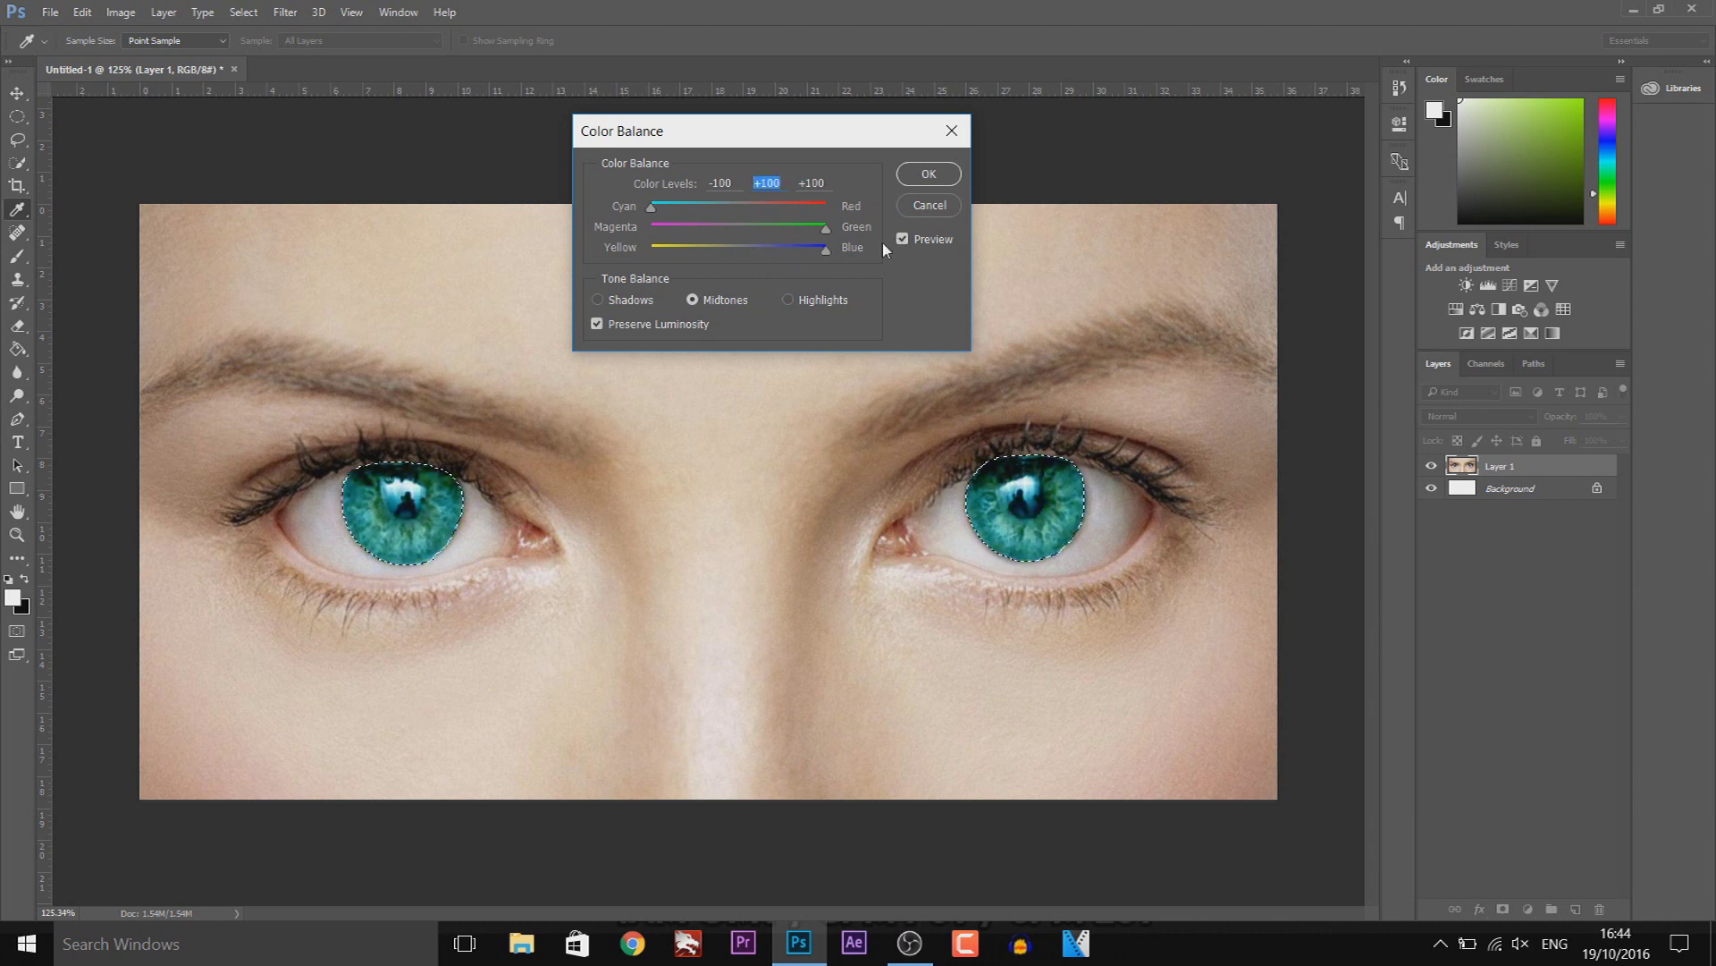
click(913, 185)
Deselect the irises and choose the Dodge Tool
click(17, 139)
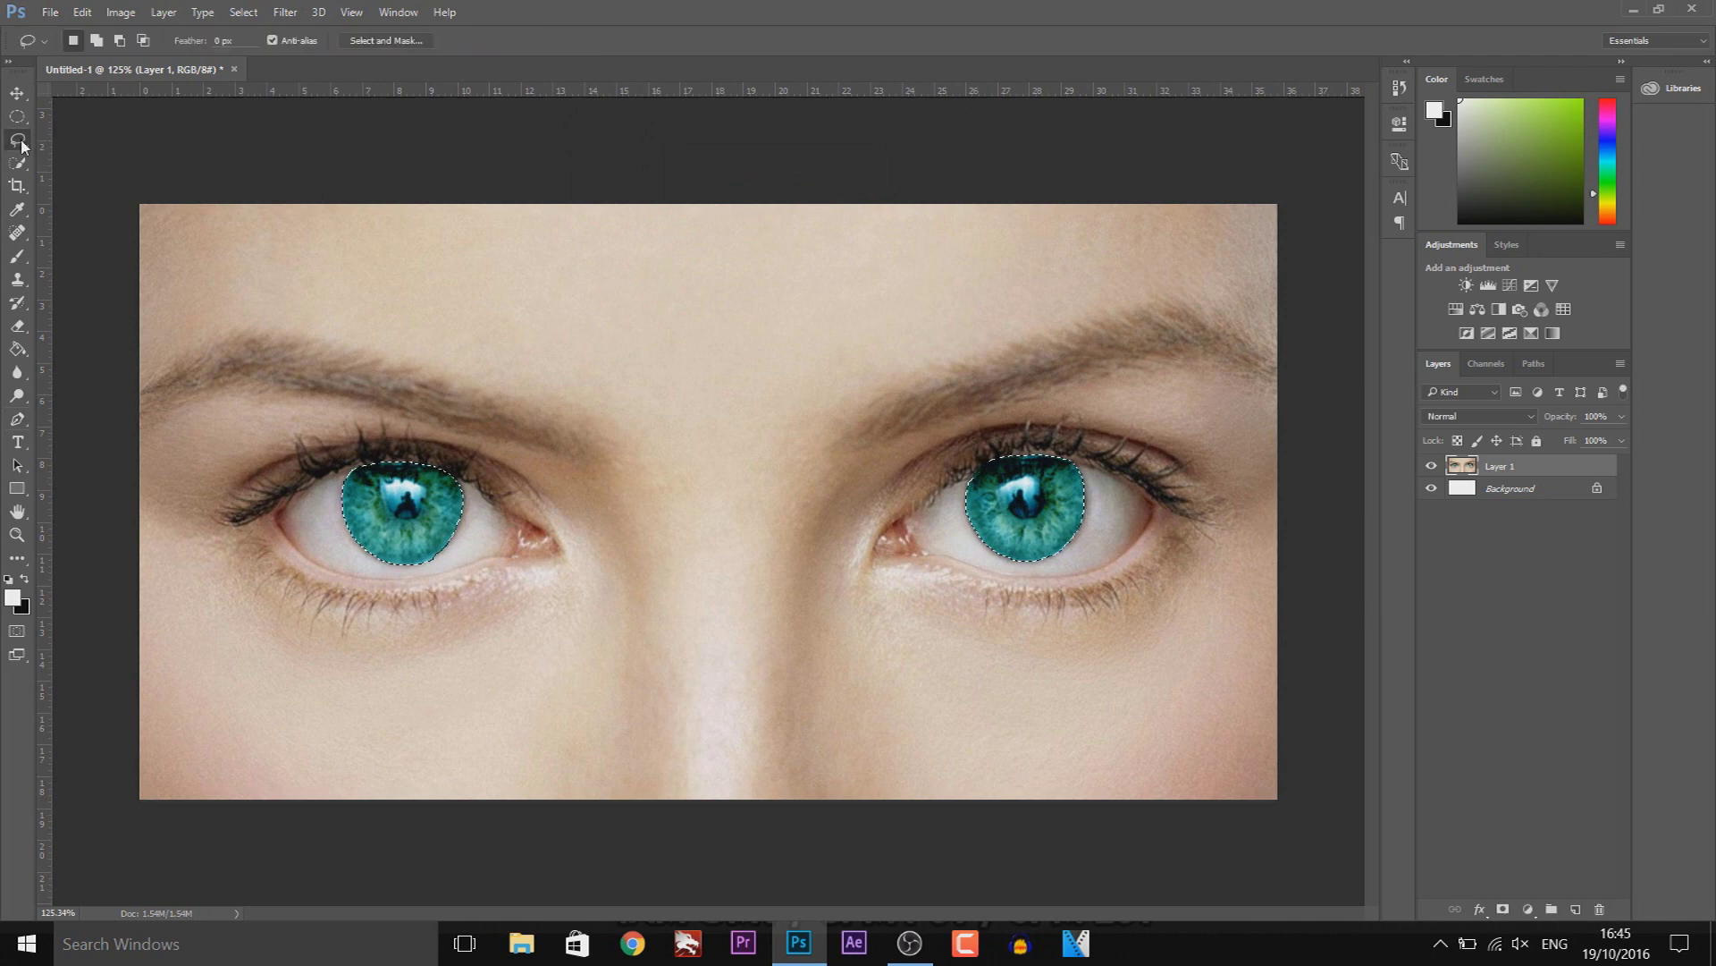
right_click(515, 509)
click(554, 513)
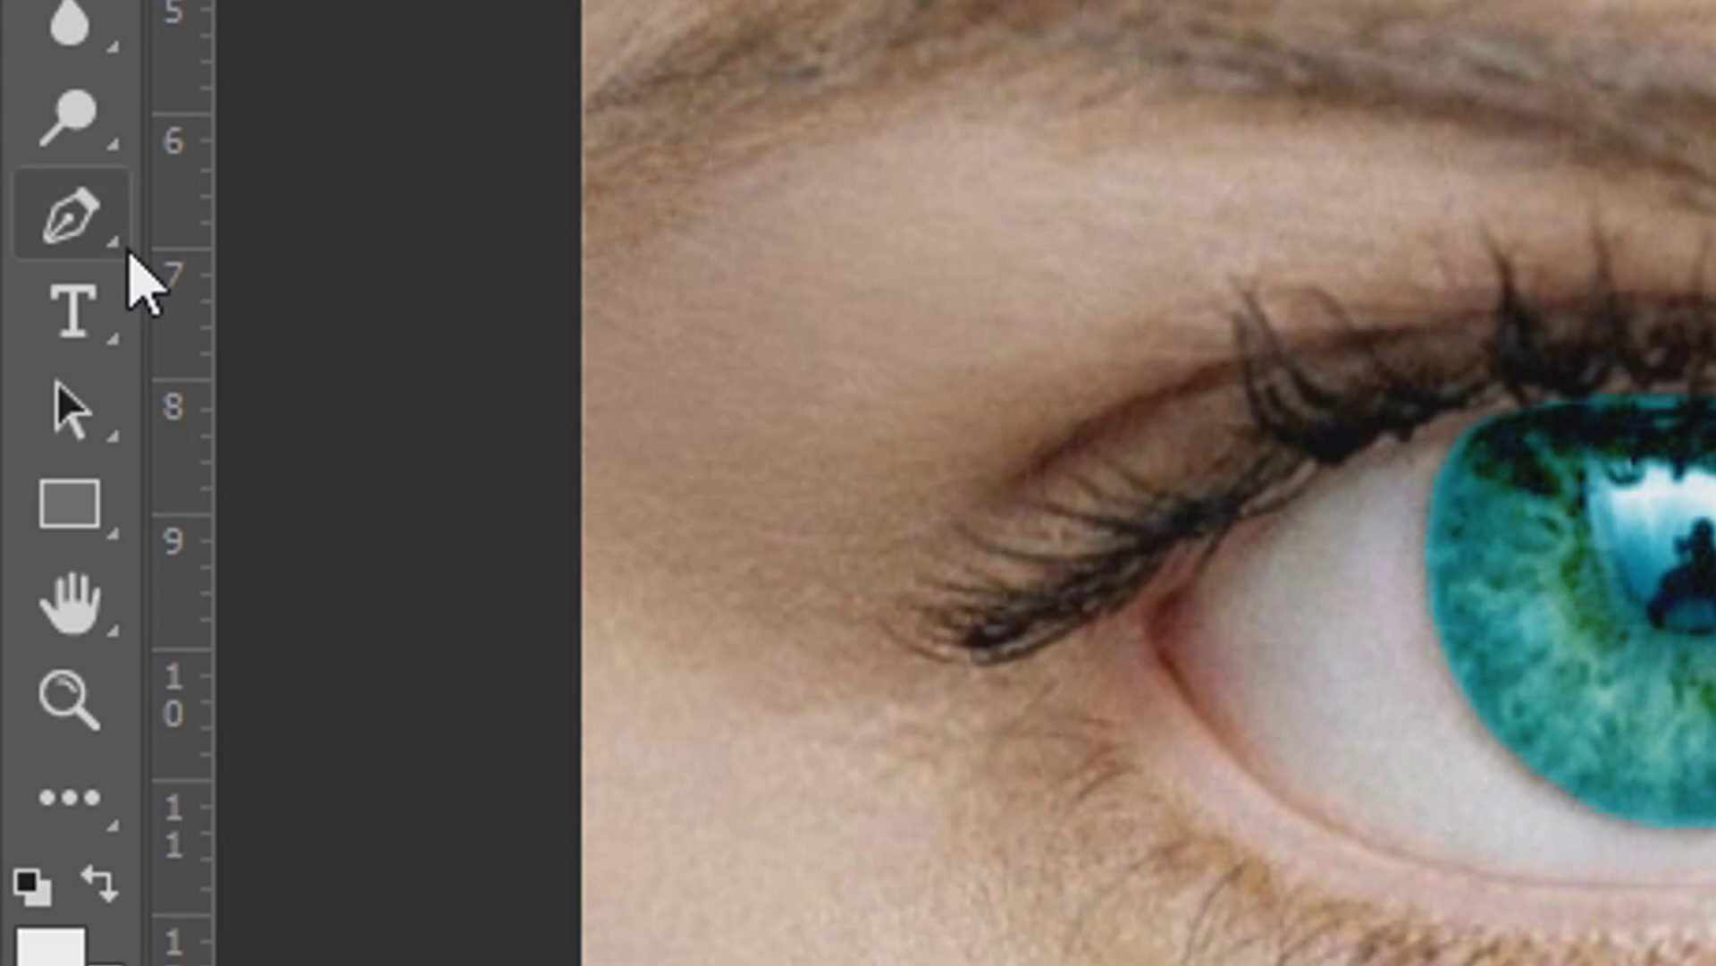
drag(84, 115, 393, 162)
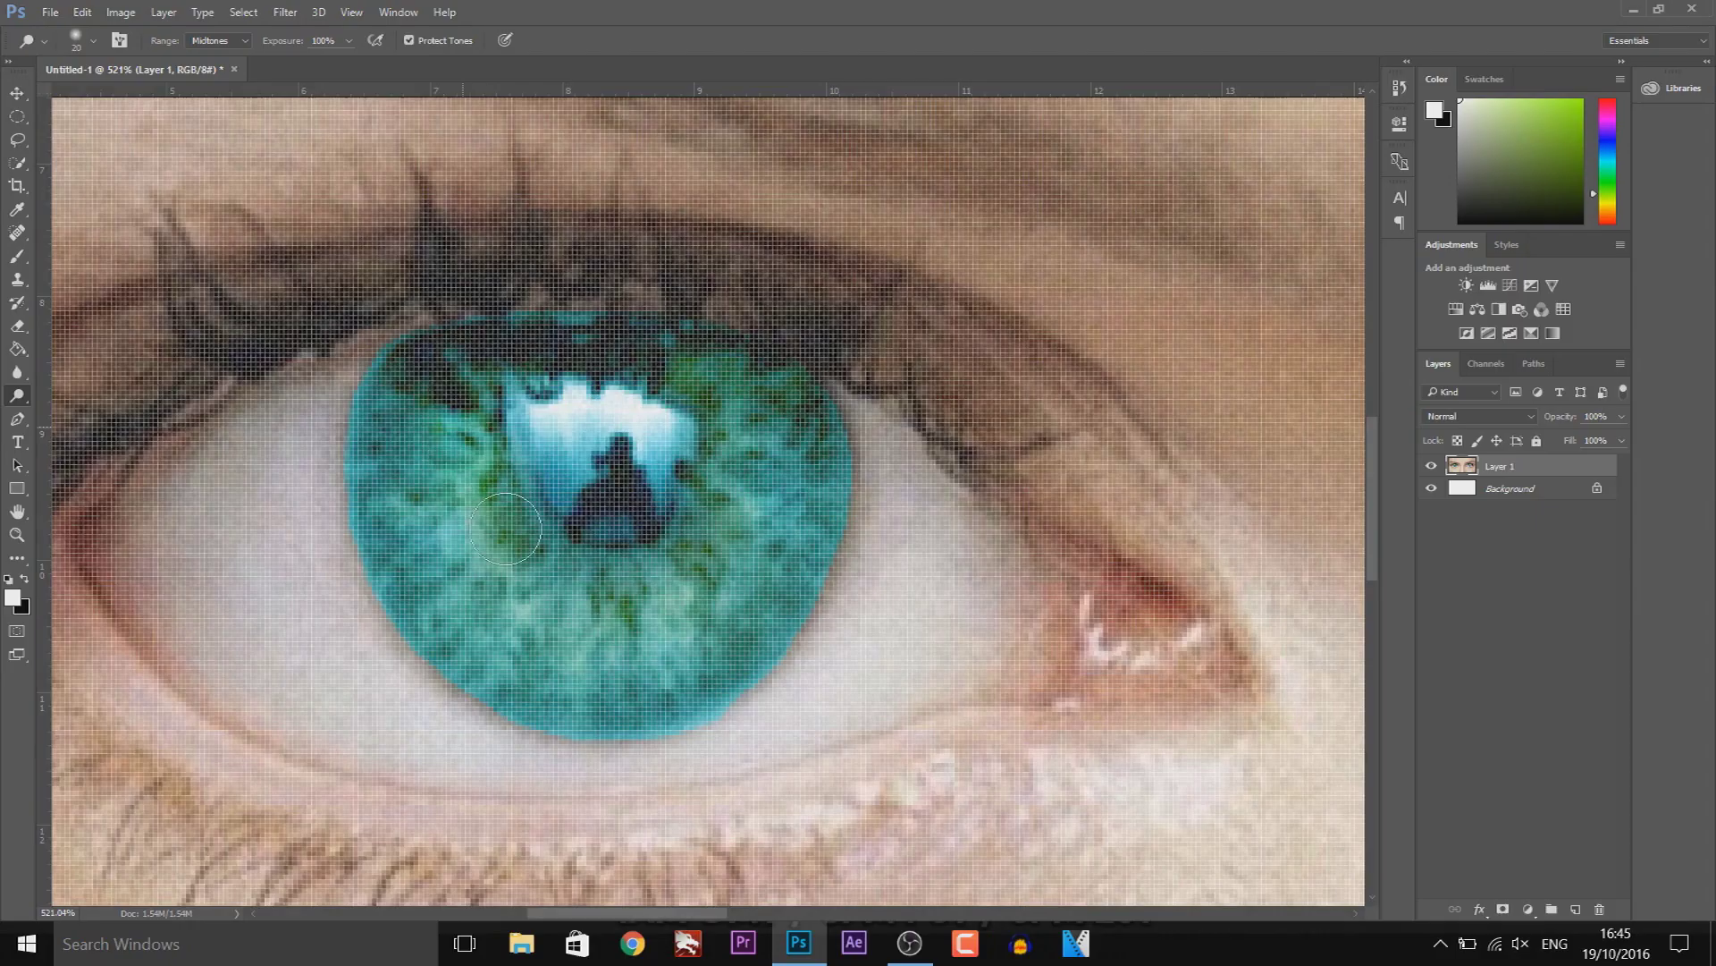
Dodge over the left and right teal irises at Midtones, 100% exposure
mouse_move(496, 581)
mouse_down()
mouse_move(609, 360)
mouse_move(536, 679)
mouse_move(778, 465)
mouse_up()
drag(702, 919, 1097, 913)
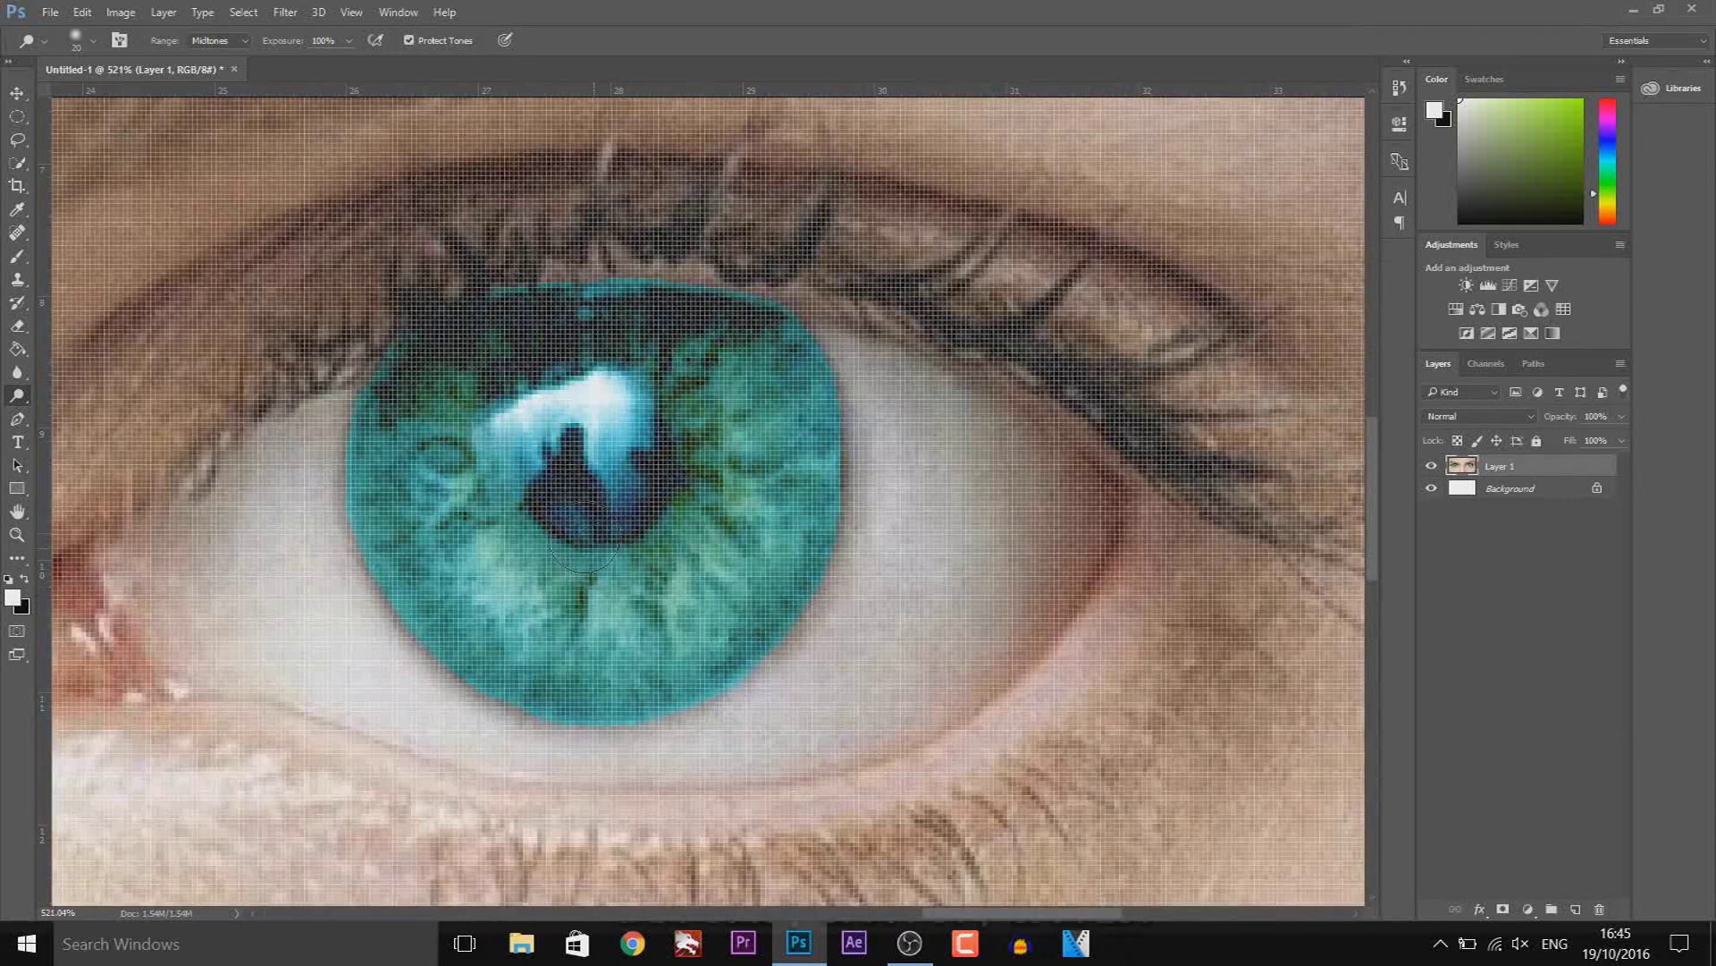
mouse_move(514, 434)
mouse_down()
mouse_move(708, 585)
mouse_move(572, 375)
mouse_move(407, 492)
mouse_move(563, 649)
mouse_move(803, 435)
mouse_up()
scroll(417, 577, down, 8)
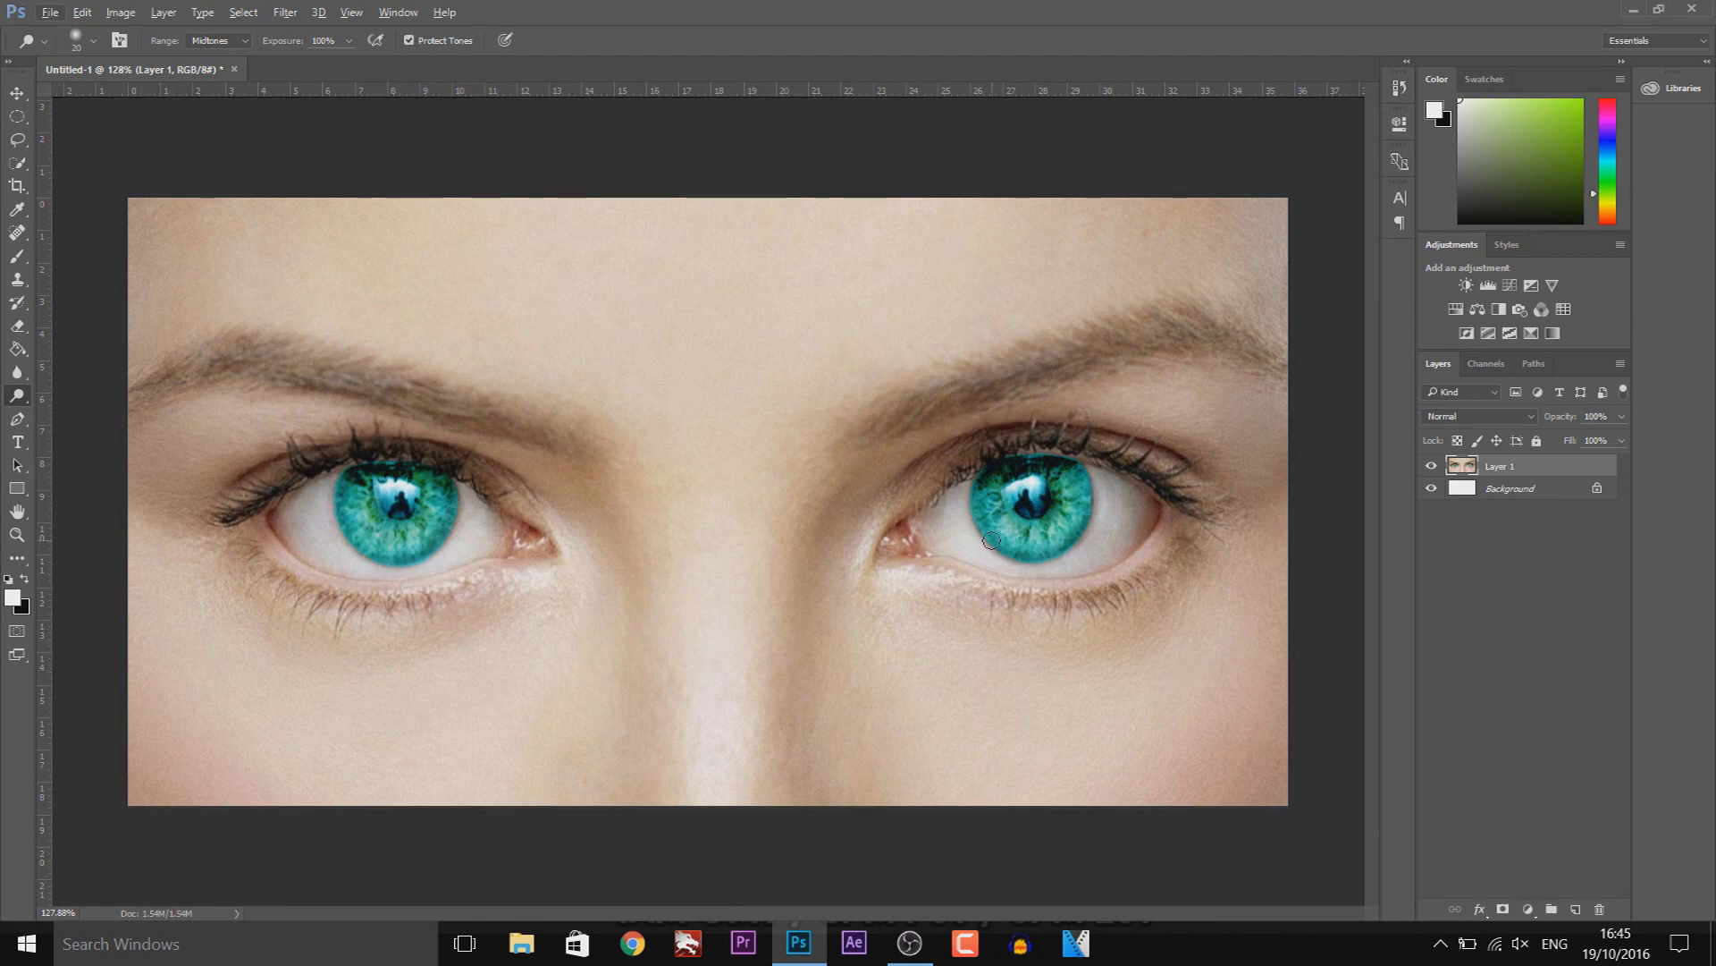
scroll(960, 503, up, 4)
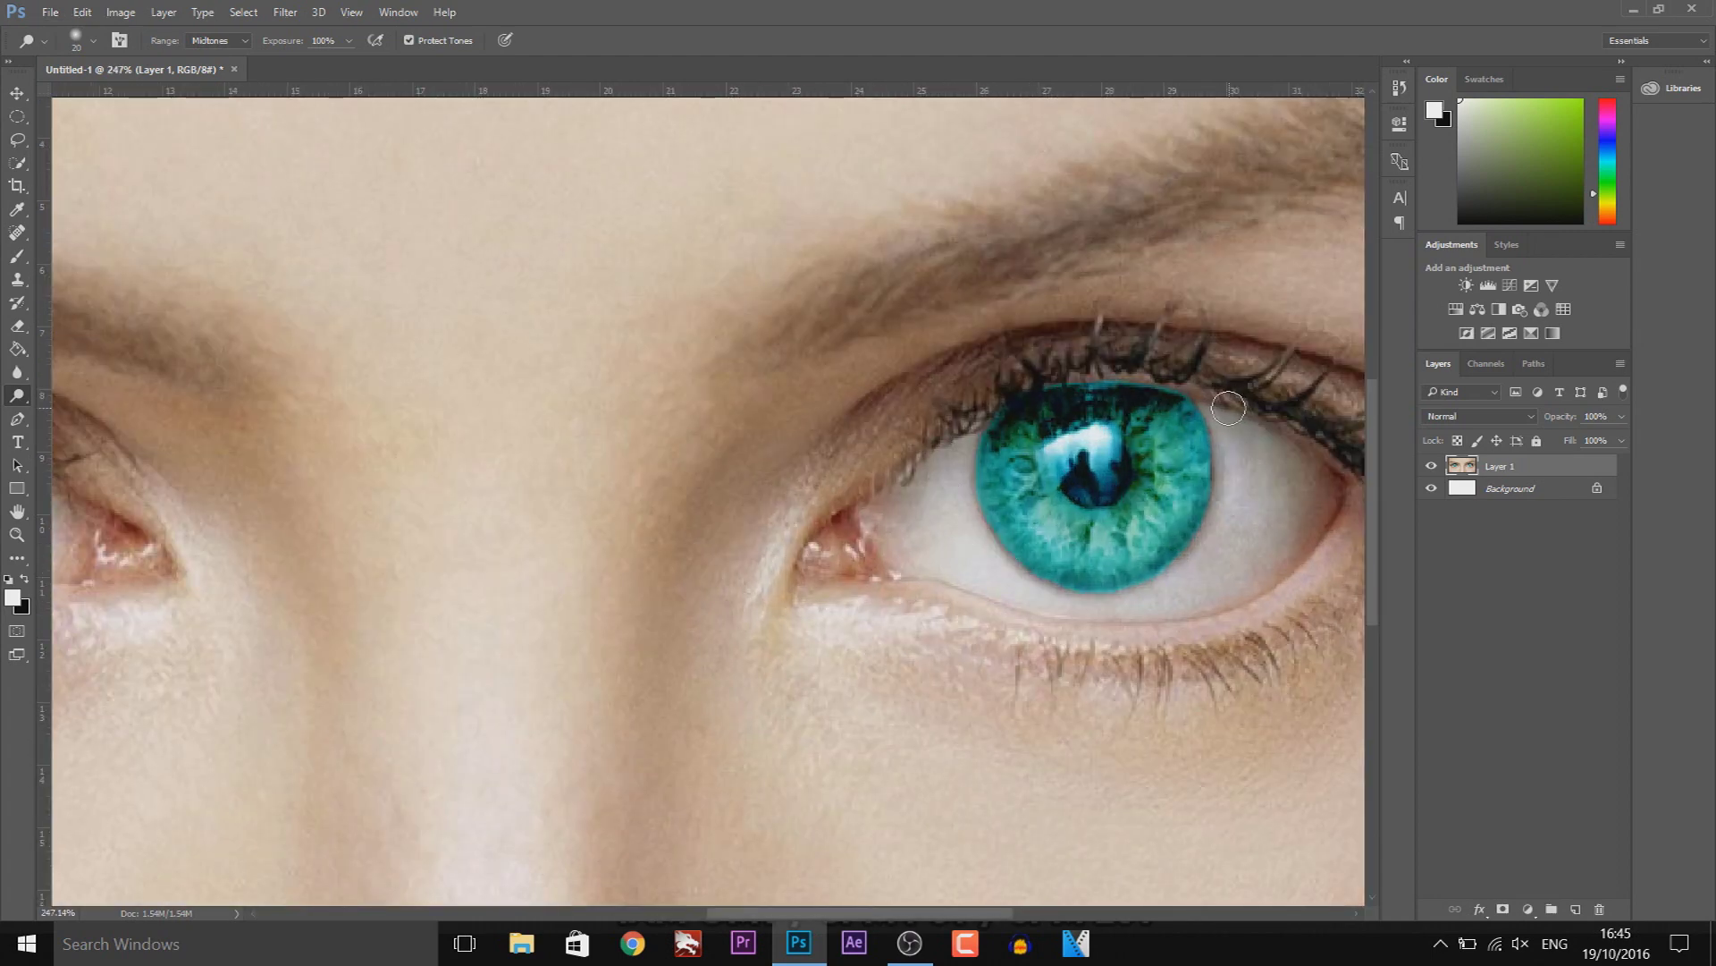